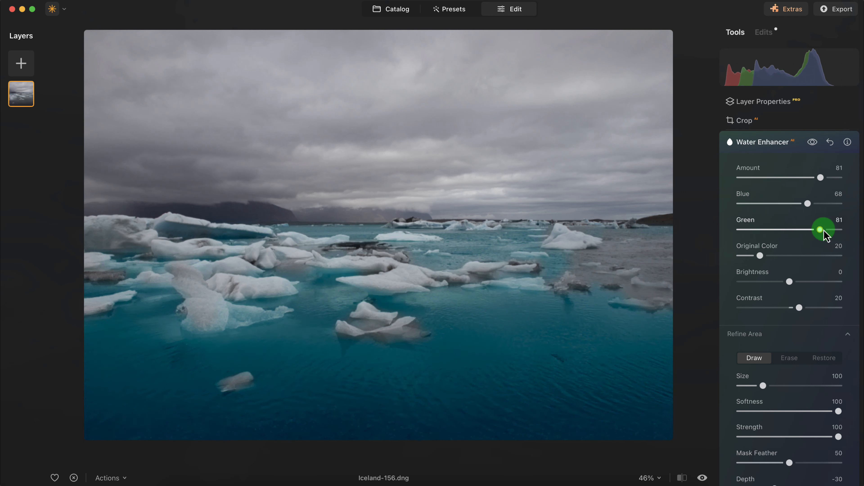
Try the Water Enhancer with Green at 36 and Blue at 0
{"action": "left_click_drag", "start_coordinate": [822, 231], "coordinate": [776, 230]}
{"action": "left_click", "coordinate": [807, 204]}
{"action": "left_click_drag", "start_coordinate": [808, 203], "coordinate": [727, 205]}
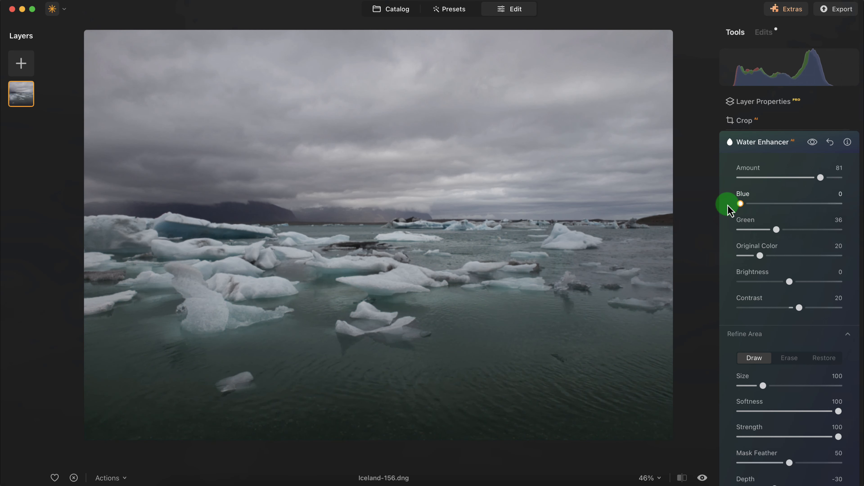
Set the Water Enhancer to Blue 82, Green 18, Original Color 19 and Brightness 37
{"action": "left_click_drag", "start_coordinate": [776, 229], "coordinate": [818, 203]}
{"action": "left_click_drag", "start_coordinate": [811, 255], "coordinate": [761, 255]}
{"action": "left_click_drag", "start_coordinate": [800, 283], "coordinate": [808, 282]}
{"action": "left_click_drag", "start_coordinate": [761, 256], "coordinate": [761, 262]}
{"action": "mouse_move", "coordinate": [619, 222]}
{"action": "left_mouse_down"}
{"action": "mouse_move", "coordinate": [607, 260]}
{"action": "mouse_move", "coordinate": [618, 265]}
{"action": "mouse_move", "coordinate": [608, 269]}
{"action": "mouse_move", "coordinate": [638, 263]}
{"action": "left_mouse_up"}
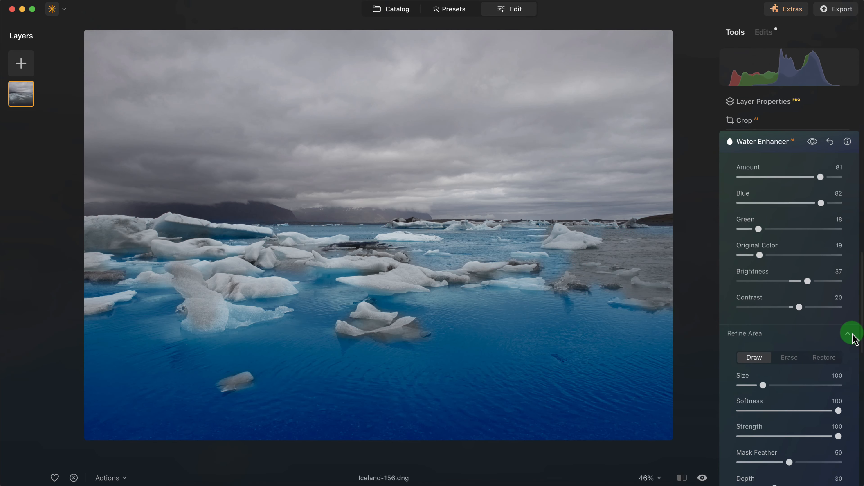
Paint the missed water around the small ice chunks near the photo's right edge into the mask with brush size 78
{"action": "scroll", "coordinate": [848, 332], "scroll_direction": "down", "scroll_amount": 2}
{"action": "left_click_drag", "start_coordinate": [763, 364], "coordinate": [755, 361]}
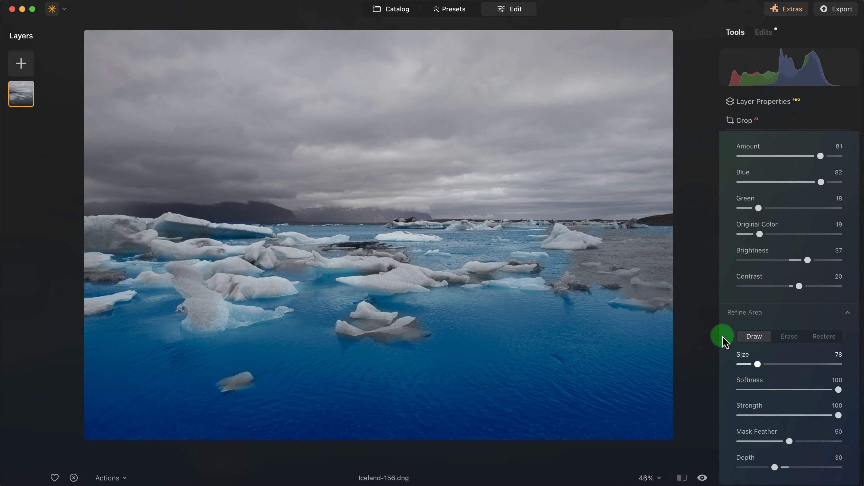
{"action": "mouse_move", "coordinate": [581, 262]}
{"action": "left_mouse_down"}
{"action": "mouse_move", "coordinate": [652, 293]}
{"action": "mouse_move", "coordinate": [660, 247]}
{"action": "mouse_move", "coordinate": [642, 244]}
{"action": "left_mouse_up"}
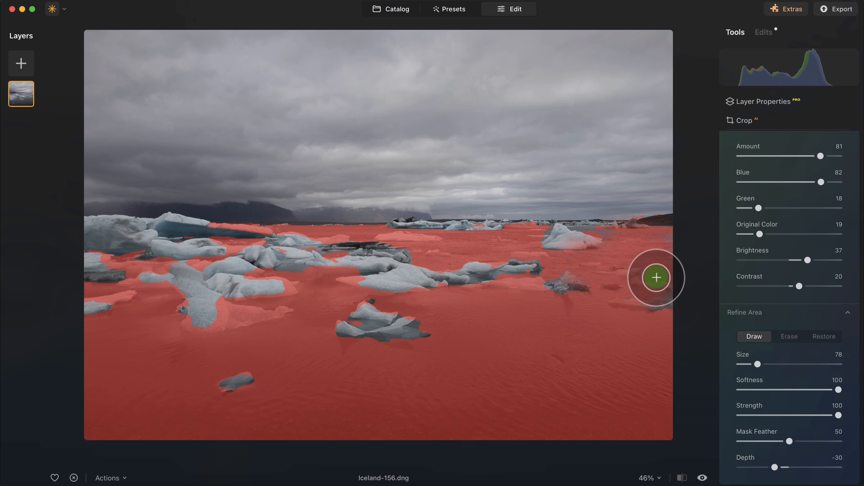
Set the mask brush size to 58 and paint over the dark, uncovered patch among the icebergs in the photo's centre
{"action": "key", "text": "bracketleft"}
{"action": "key", "text": "bracketleft"}
{"action": "key", "text": "bracketleft"}
{"action": "key", "text": "bracketleft"}
{"action": "key", "text": "bracketleft"}
{"action": "key", "text": "bracketleft"}
{"action": "key", "text": "bracketleft"}
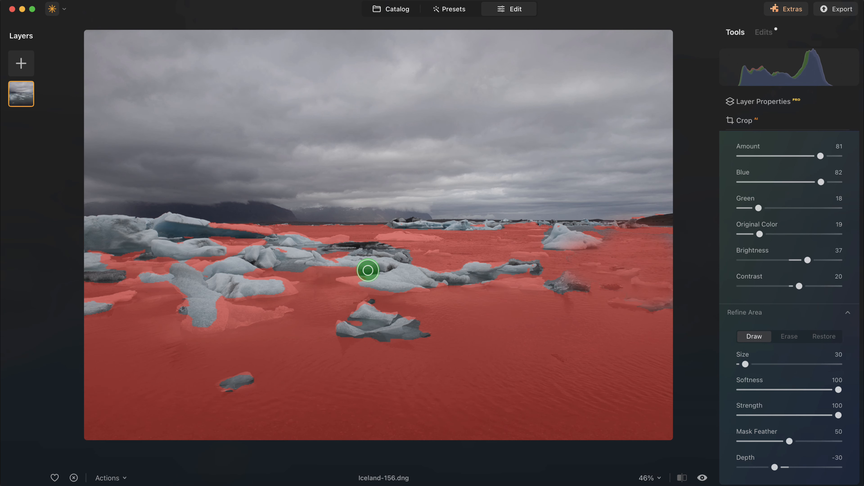
{"action": "key", "text": "bracketright"}
{"action": "key", "text": "bracketright"}
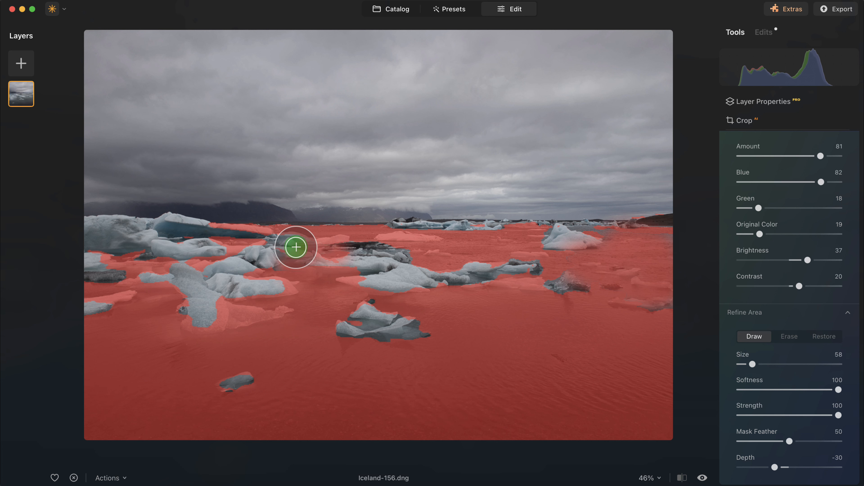
{"action": "mouse_move", "coordinate": [407, 253]}
{"action": "left_mouse_down"}
{"action": "mouse_move", "coordinate": [373, 248]}
{"action": "mouse_move", "coordinate": [385, 252]}
{"action": "left_mouse_up"}
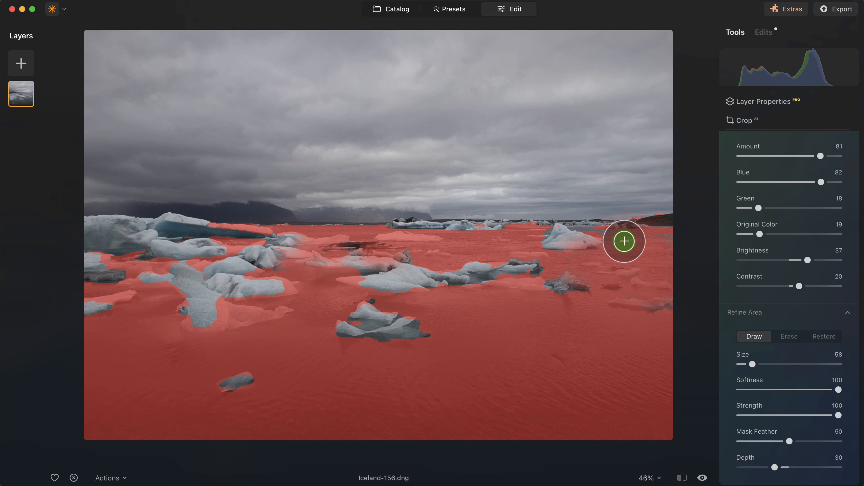
Reduce the mask brush size to 34 and switch the brush mode to Erase
{"action": "key", "text": "bracketleft"}
{"action": "key", "text": "bracketleft"}
{"action": "key", "text": "bracketleft"}
{"action": "key", "text": "bracketleft"}
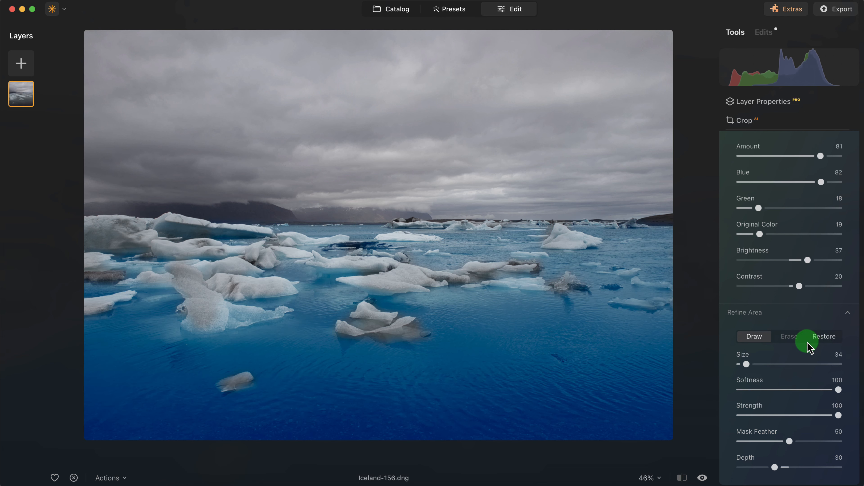
{"action": "left_click", "coordinate": [785, 335]}
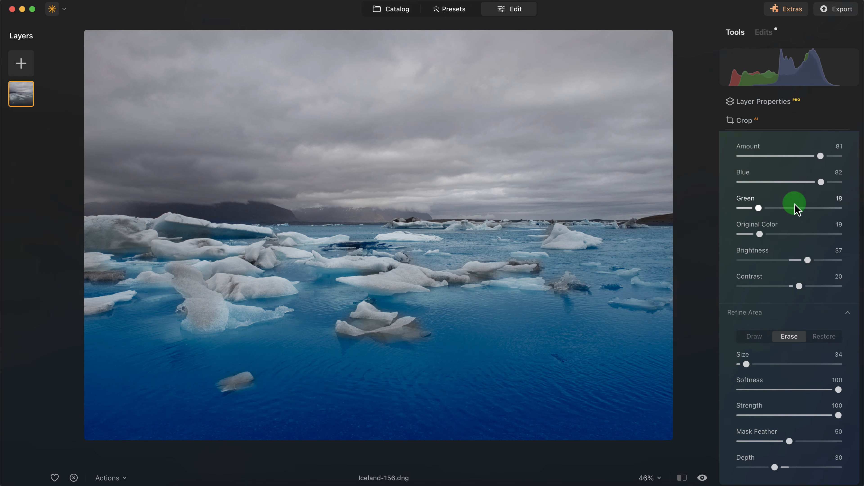
Compare the photo with the Water Enhancer effect turned off and on
{"action": "scroll", "coordinate": [819, 242], "scroll_direction": "up", "scroll_amount": 4}
{"action": "left_click", "coordinate": [814, 194]}
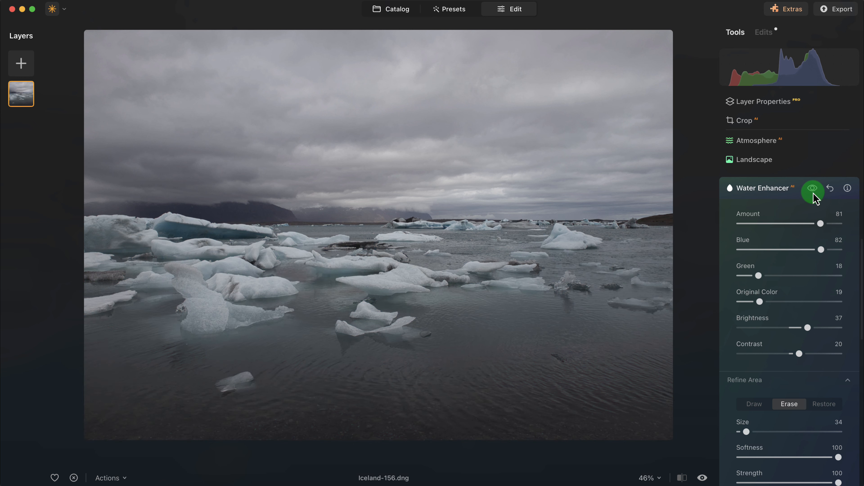
{"action": "left_click", "coordinate": [813, 195]}
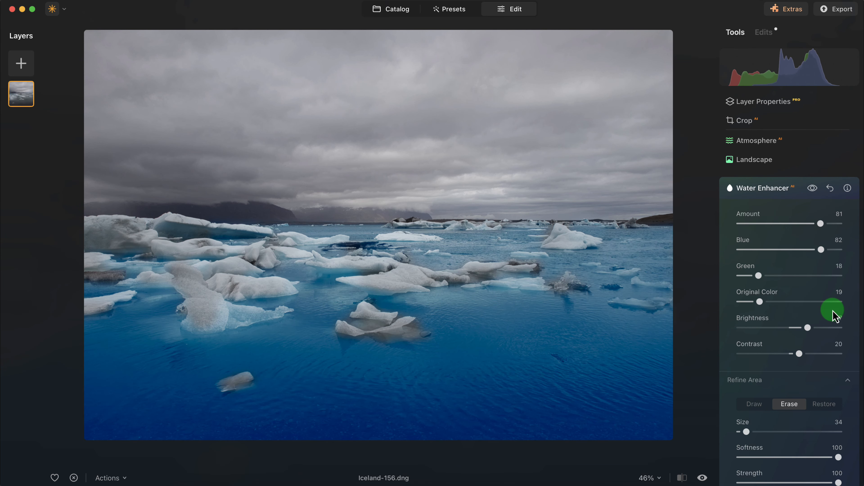
Open the Twilight Enhancer and apply its Mauve preset with an Amount of 37
{"action": "scroll", "coordinate": [823, 286], "scroll_direction": "up", "scroll_amount": 4}
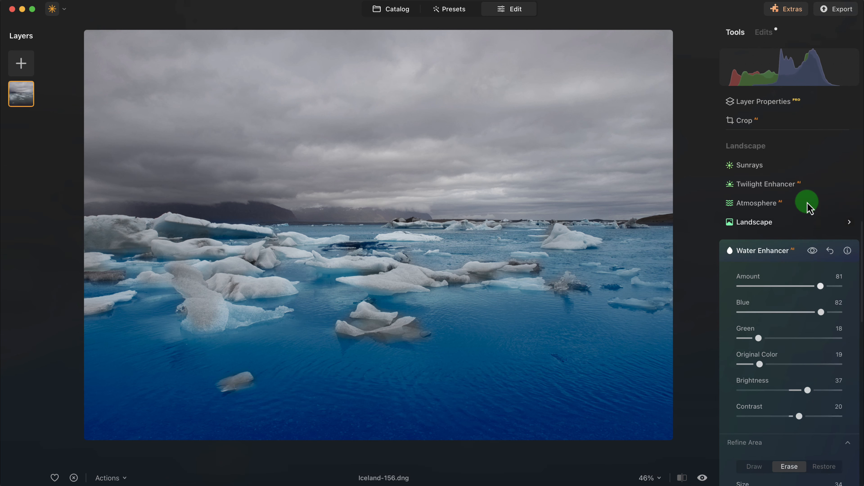
{"action": "left_click", "coordinate": [794, 184]}
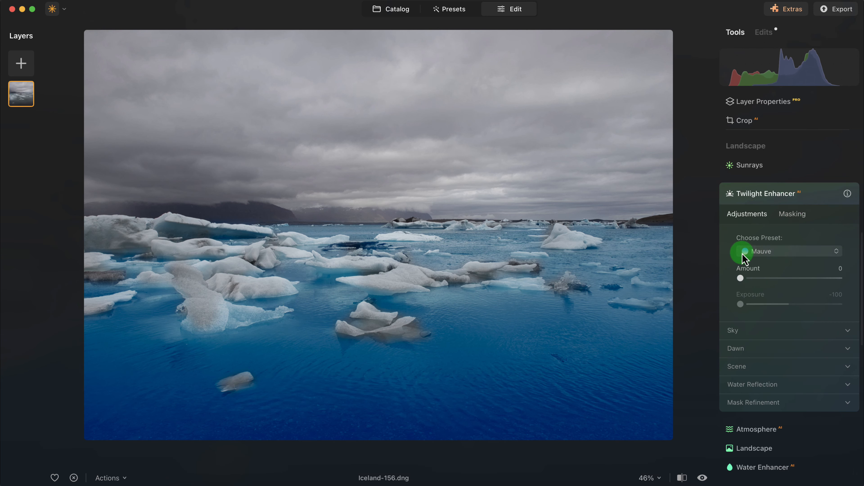
{"action": "left_click", "coordinate": [777, 254]}
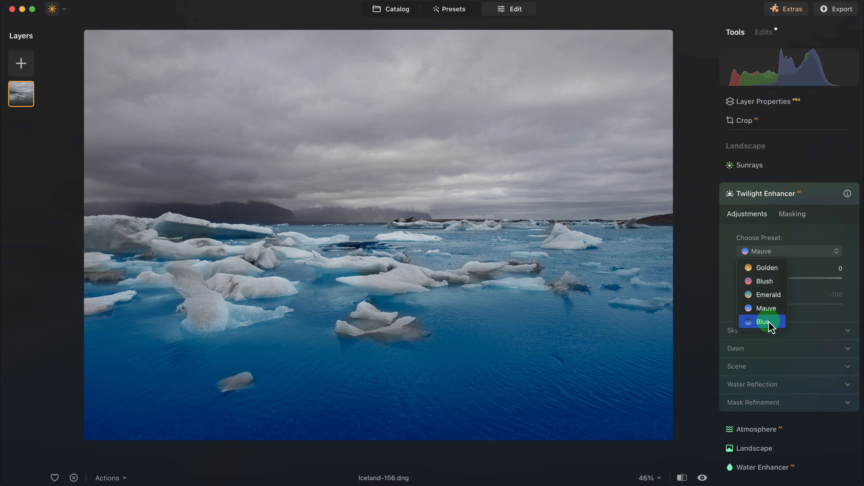
{"action": "left_click", "coordinate": [817, 241]}
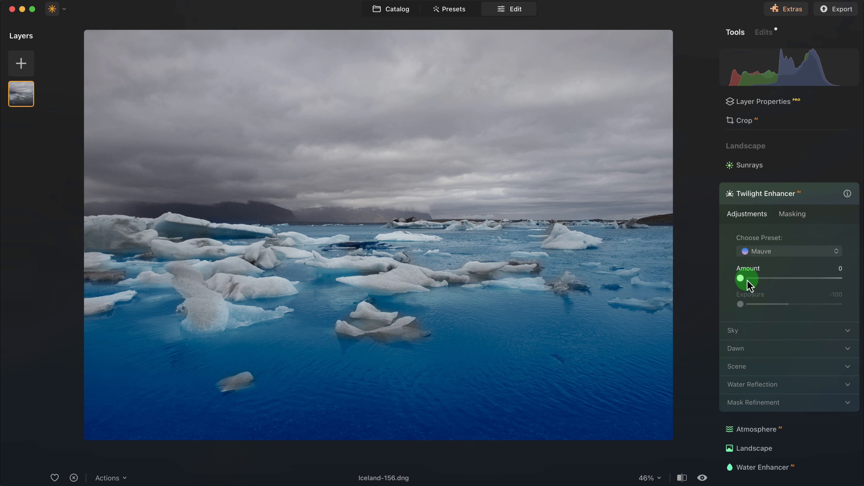
{"action": "left_click_drag", "start_coordinate": [742, 278], "coordinate": [774, 279]}
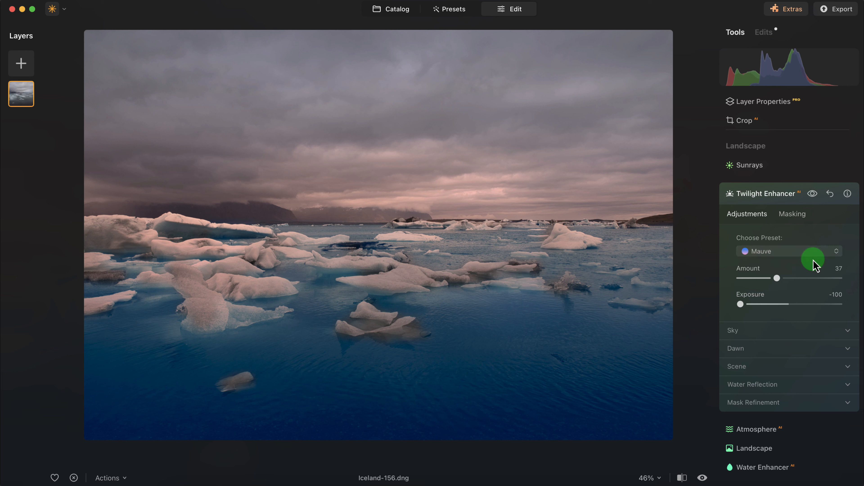
Switch the Twilight Enhancer preset to Blue and set its Amount to 63
{"action": "left_click", "coordinate": [789, 253]}
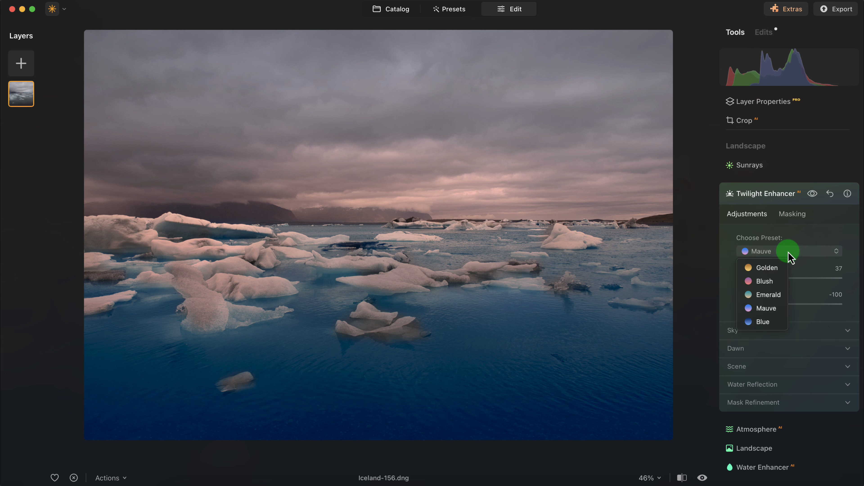
{"action": "left_click", "coordinate": [779, 323]}
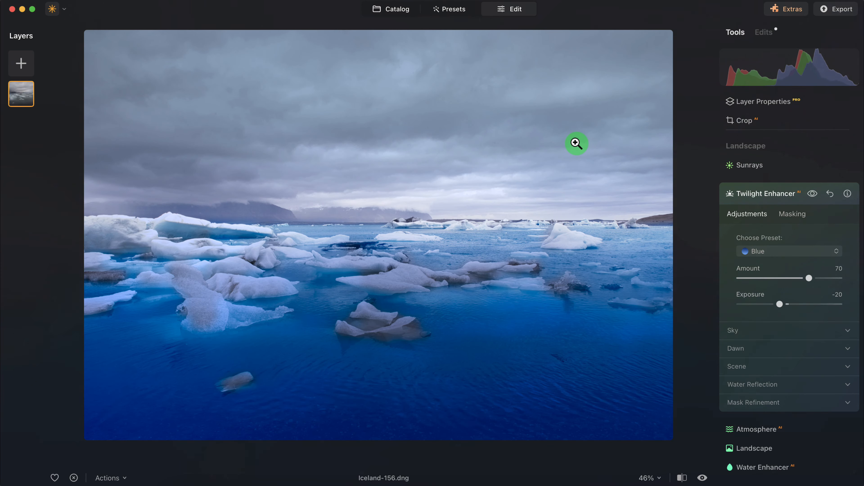
{"action": "mouse_move", "coordinate": [803, 283]}
{"action": "left_mouse_down"}
{"action": "mouse_move", "coordinate": [771, 251]}
{"action": "mouse_move", "coordinate": [810, 280]}
{"action": "mouse_move", "coordinate": [781, 276]}
{"action": "mouse_move", "coordinate": [814, 278]}
{"action": "mouse_move", "coordinate": [803, 279]}
{"action": "left_mouse_up"}
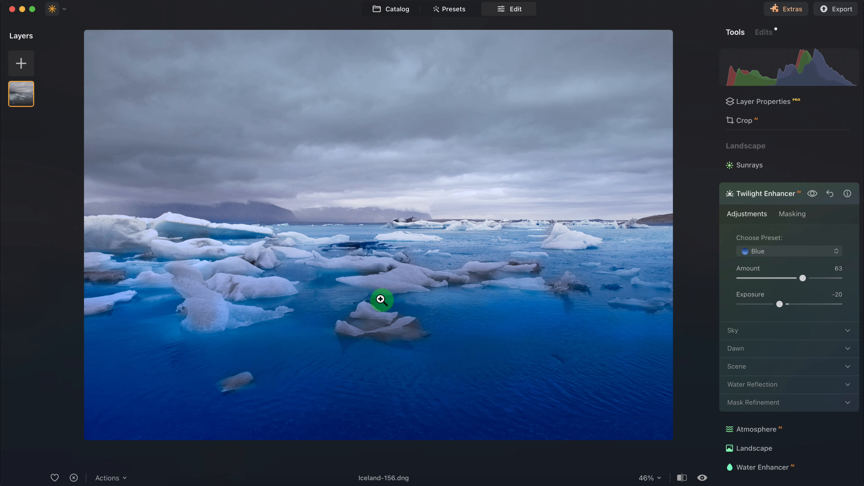
Compare the photo with the Twilight Enhancer off and on, and inspect the whole edit in the before/after split view
{"action": "left_click", "coordinate": [813, 194]}
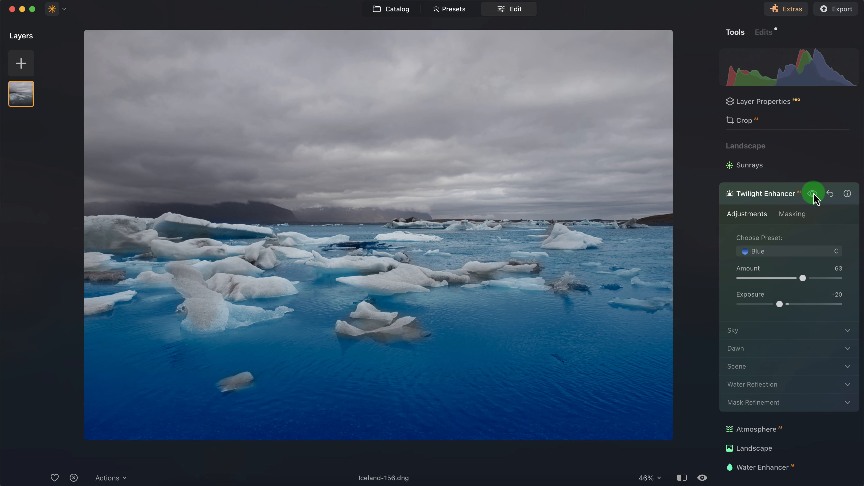
{"action": "left_click", "coordinate": [813, 194]}
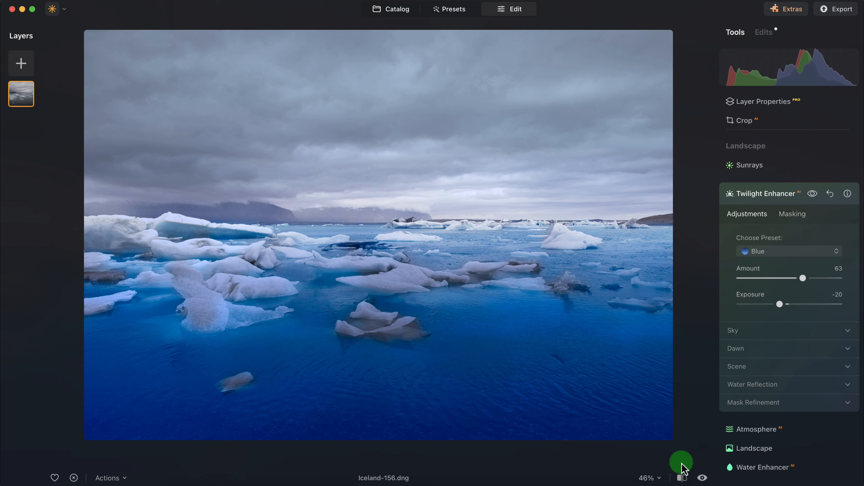
{"action": "left_click", "coordinate": [682, 478]}
{"action": "left_click_drag", "start_coordinate": [407, 244], "coordinate": [372, 238]}
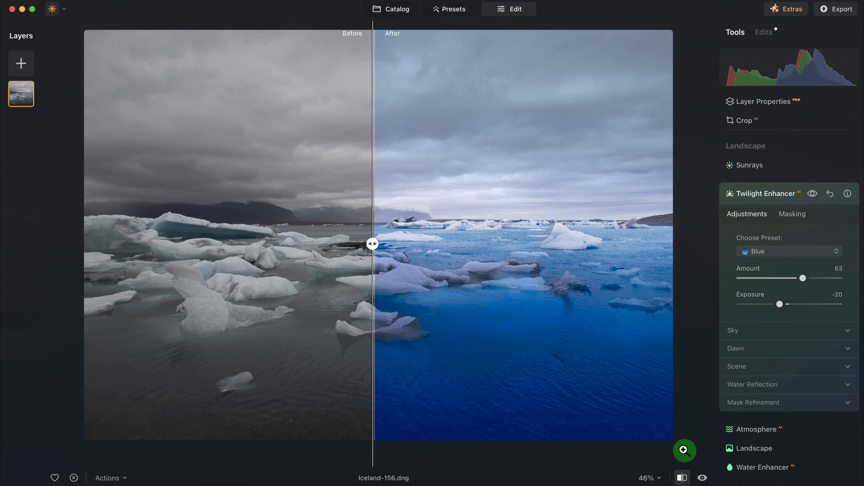
{"action": "left_click", "coordinate": [682, 478]}
Set the Twilight Enhancer's Water Reflection Amount to 42 and its Blur to 10
{"action": "scroll", "coordinate": [814, 320], "scroll_direction": "down", "scroll_amount": 1}
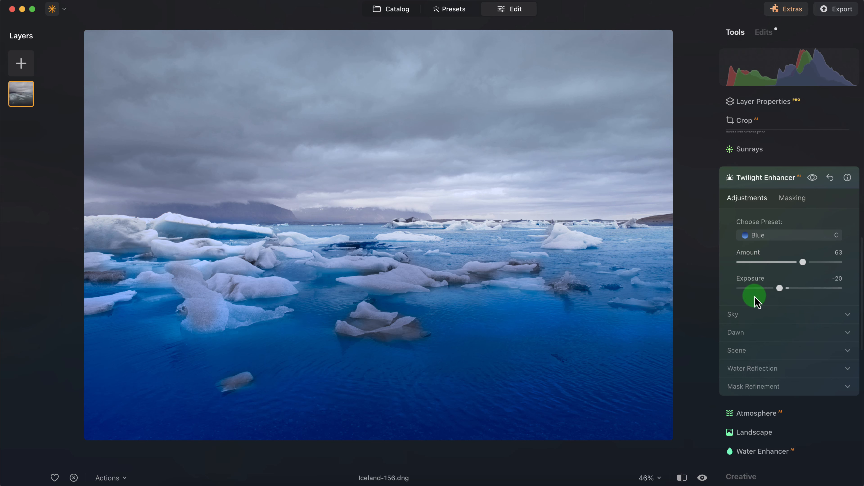
{"action": "scroll", "coordinate": [816, 332], "scroll_direction": "down", "scroll_amount": 1}
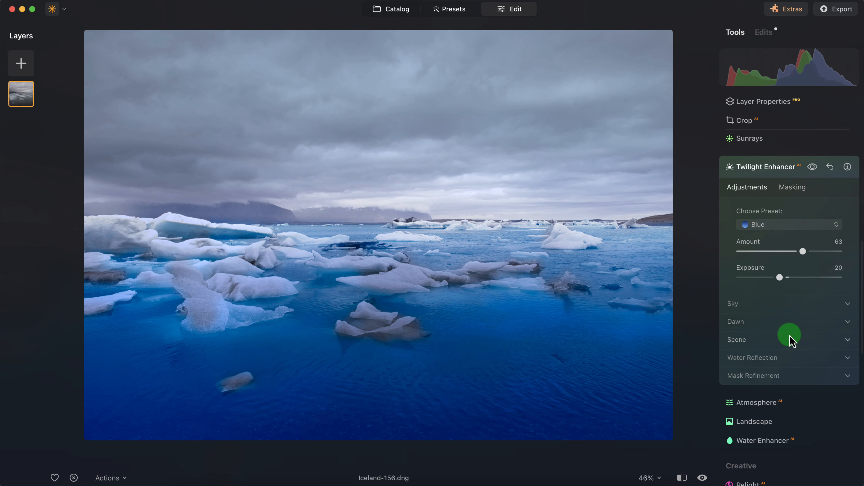
{"action": "left_click", "coordinate": [842, 356]}
{"action": "scroll", "coordinate": [833, 360], "scroll_direction": "down", "scroll_amount": 1}
{"action": "scroll", "coordinate": [833, 360], "scroll_direction": "down", "scroll_amount": 1}
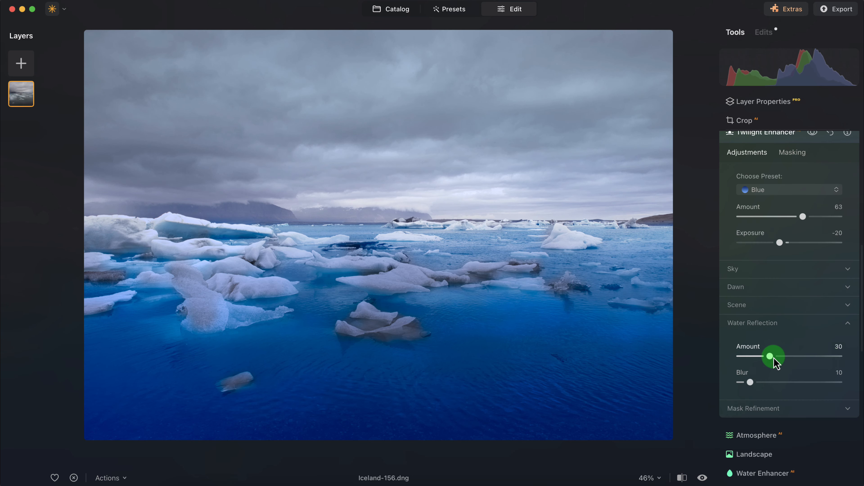
{"action": "left_click_drag", "start_coordinate": [772, 357], "coordinate": [798, 359]}
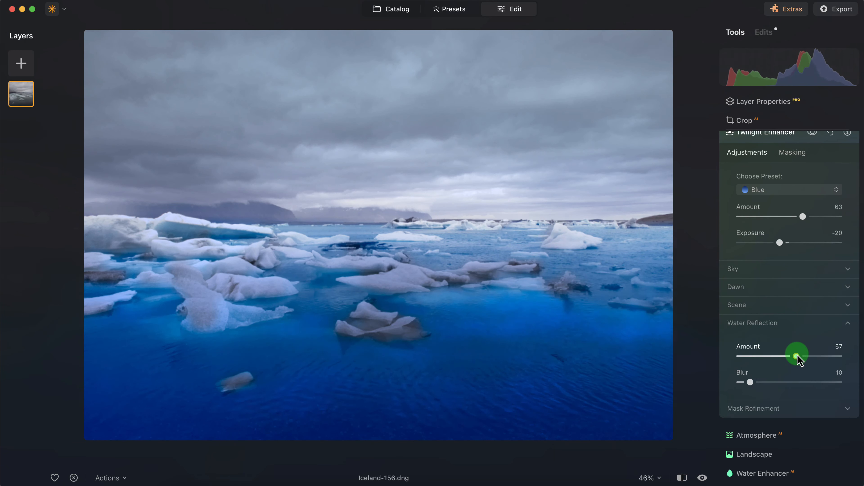
{"action": "left_click_drag", "start_coordinate": [750, 382], "coordinate": [768, 383]}
{"action": "left_click_drag", "start_coordinate": [800, 356], "coordinate": [750, 381]}
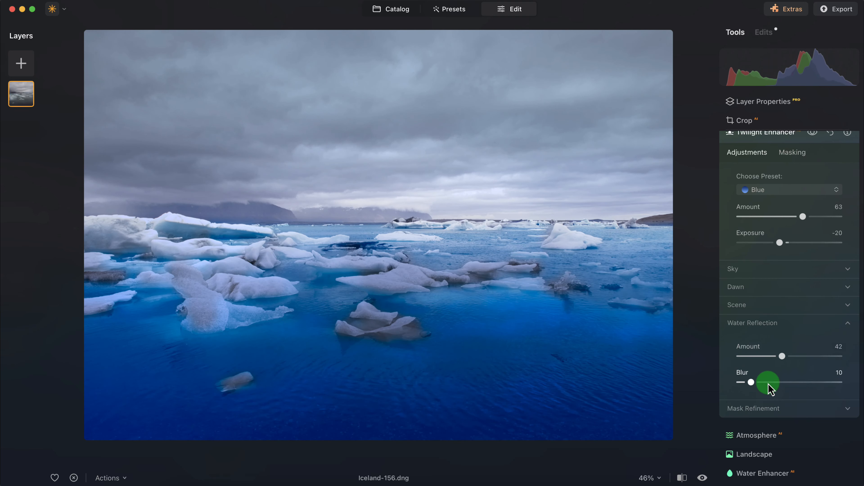
Try a Sky Horizon value of 24 in the Twilight Enhancer's Mask Refinement settings
{"action": "left_click", "coordinate": [824, 409]}
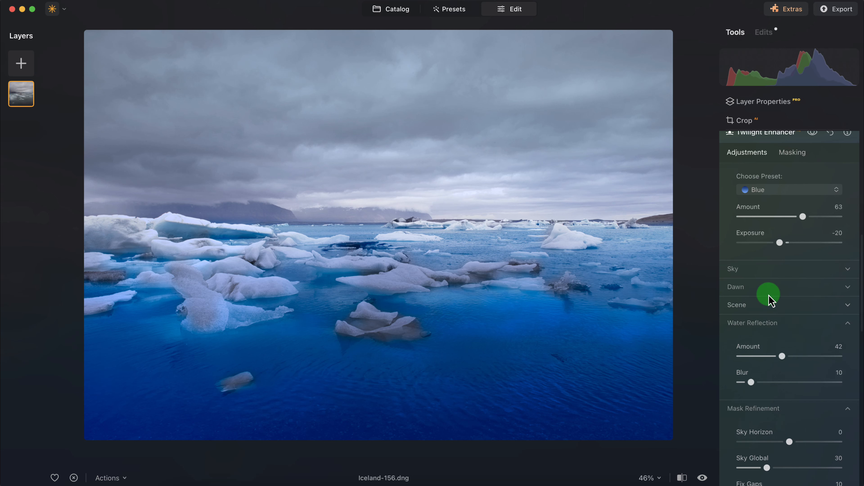
{"action": "scroll", "coordinate": [818, 386], "scroll_direction": "down", "scroll_amount": 3}
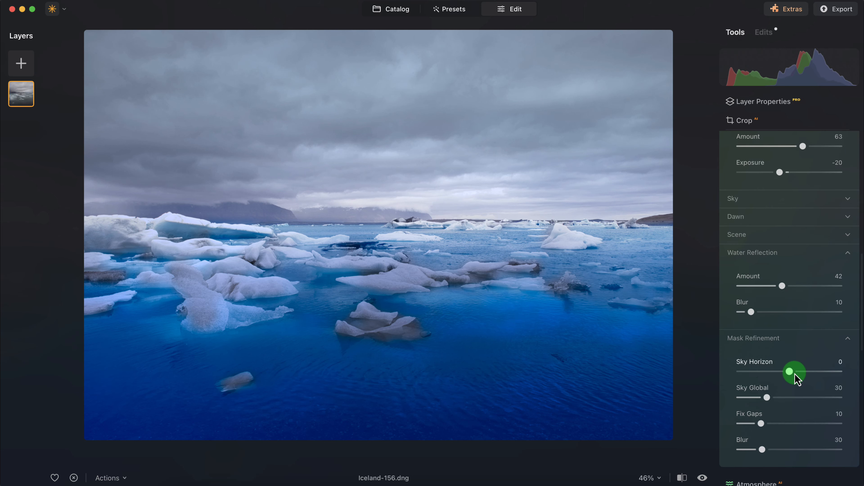
{"action": "mouse_move", "coordinate": [790, 372]}
{"action": "left_mouse_down"}
{"action": "mouse_move", "coordinate": [818, 371]}
{"action": "mouse_move", "coordinate": [801, 372]}
{"action": "left_mouse_up"}
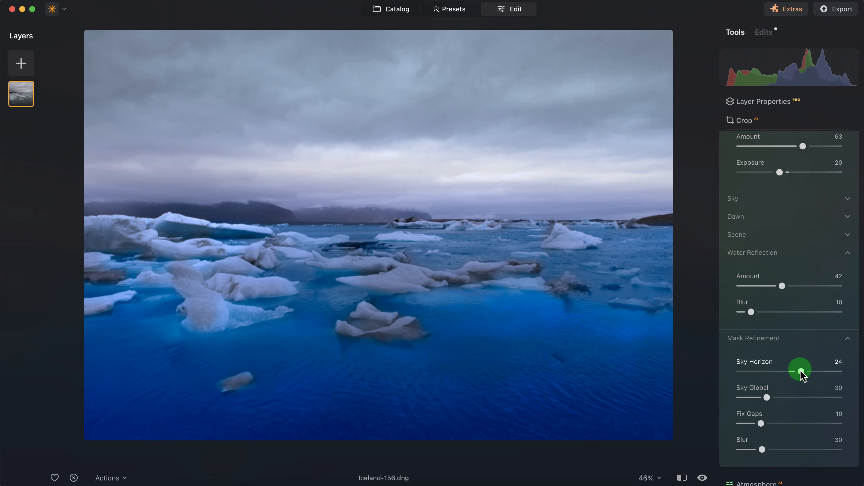
{"action": "scroll", "coordinate": [807, 358], "scroll_direction": "up", "scroll_amount": 2}
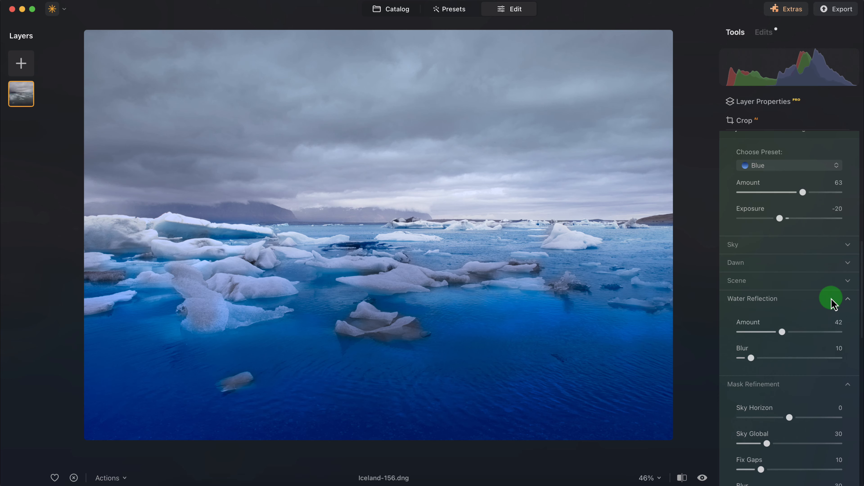
Set the Twilight Enhancer's Sky Temperature to -61 and Tint to -11
{"action": "left_click", "coordinate": [816, 247]}
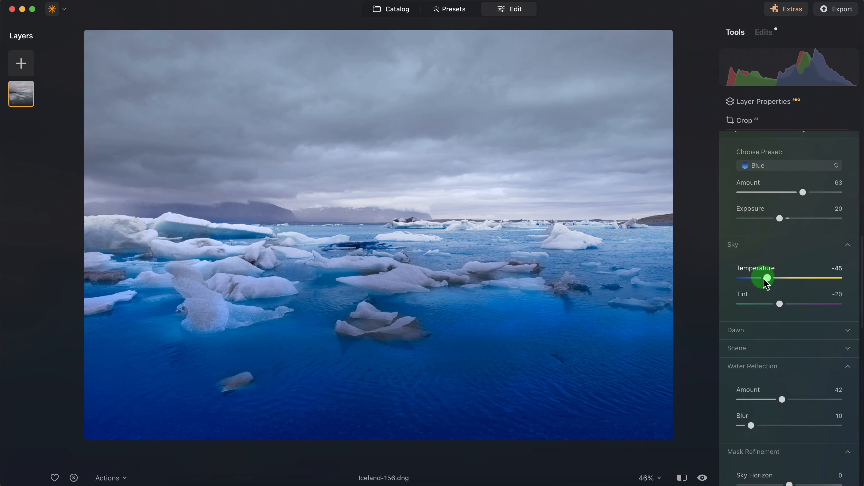
{"action": "mouse_move", "coordinate": [769, 279]}
{"action": "left_mouse_down"}
{"action": "mouse_move", "coordinate": [789, 278]}
{"action": "mouse_move", "coordinate": [757, 278]}
{"action": "left_mouse_up"}
{"action": "left_click", "coordinate": [778, 304]}
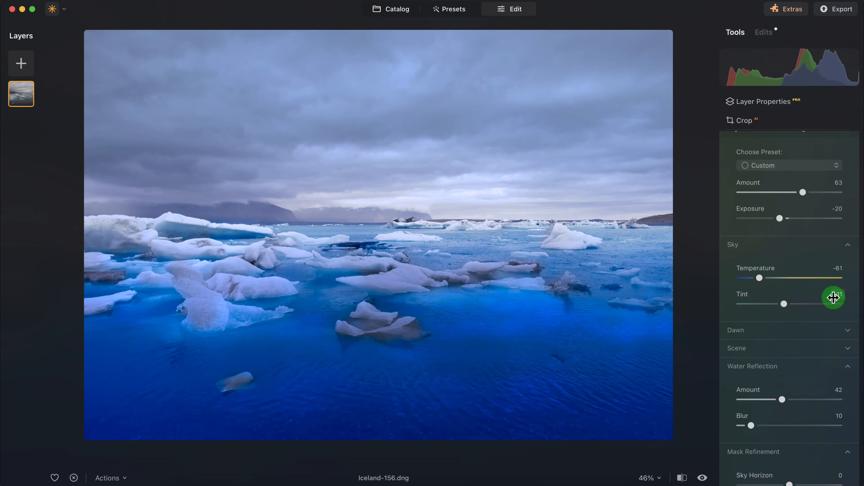
{"action": "scroll", "coordinate": [818, 322], "scroll_direction": "up", "scroll_amount": 5}
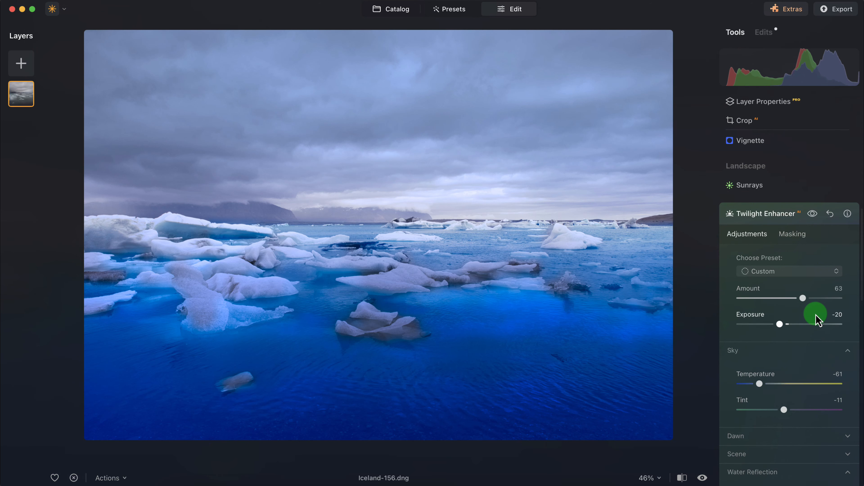
{"action": "scroll", "coordinate": [817, 321], "scroll_direction": "up", "scroll_amount": 1}
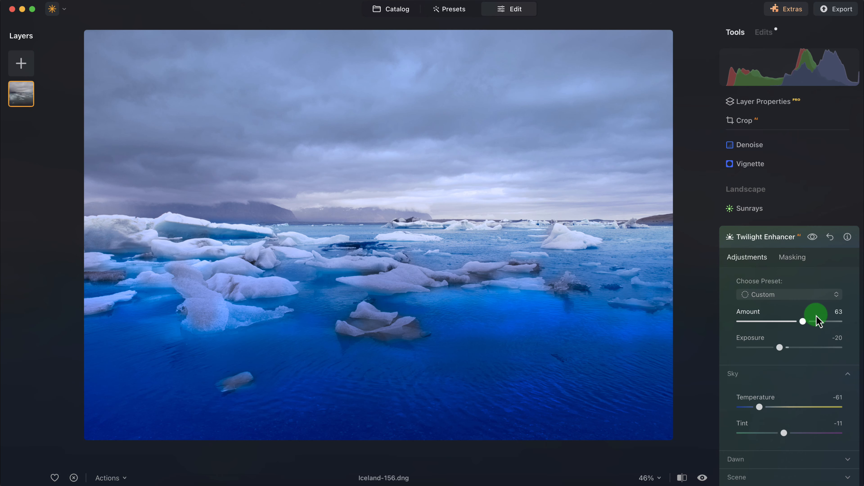
Collapse the Twilight Enhancer and open the river valley photo _MG_8185.DNG from the catalog for editing
{"action": "left_click", "coordinate": [780, 237]}
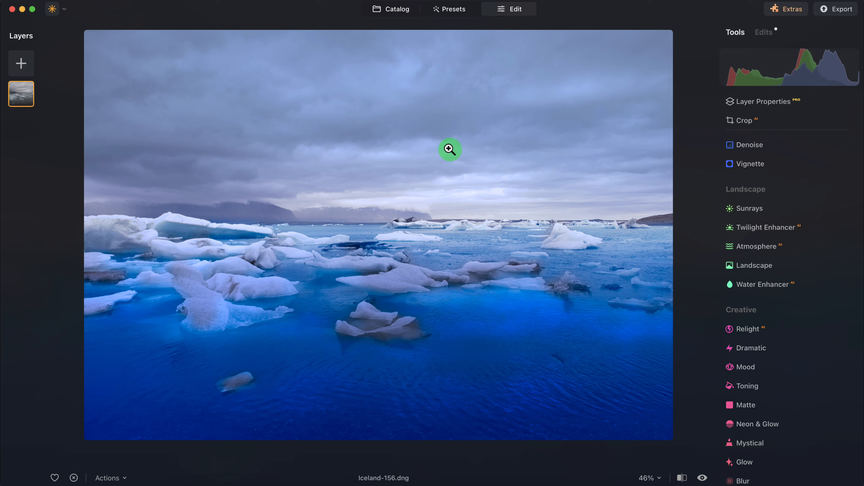
{"action": "left_click", "coordinate": [395, 10]}
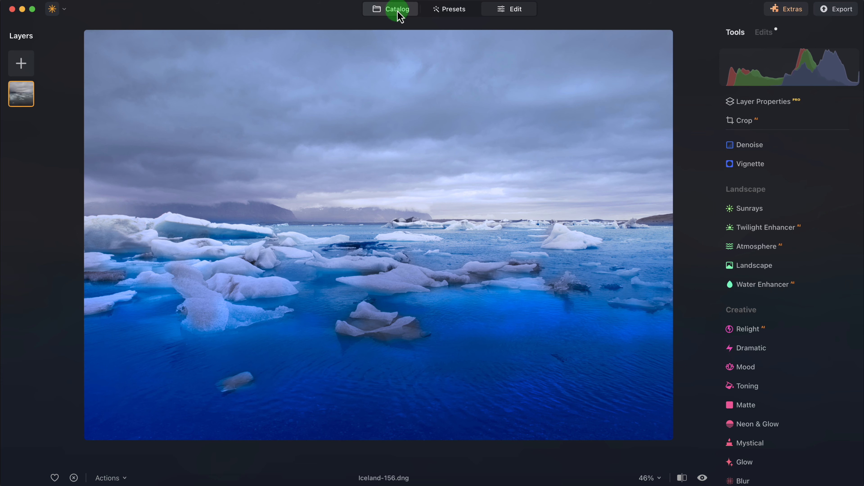
{"action": "scroll", "coordinate": [421, 211], "scroll_direction": "down", "scroll_amount": 5}
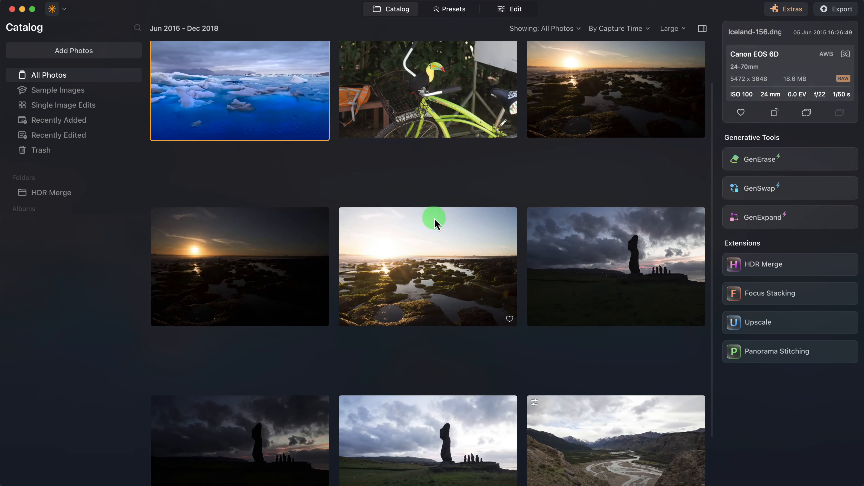
{"action": "double_click", "coordinate": [609, 364]}
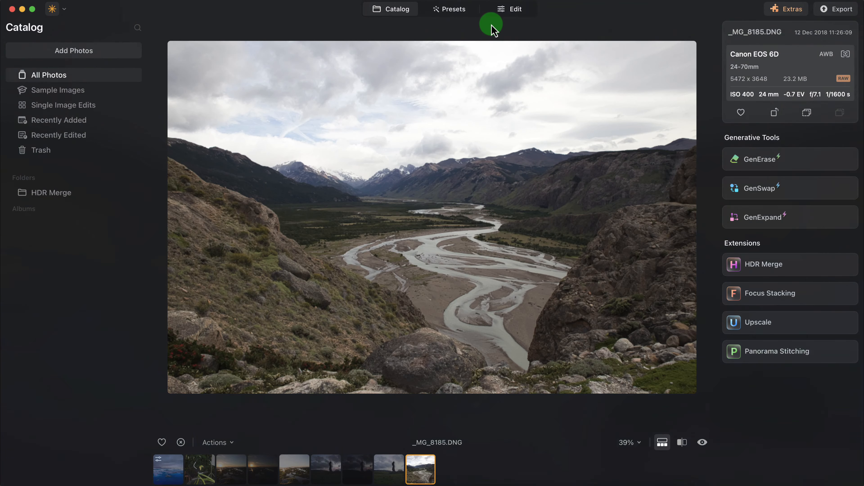
{"action": "left_click", "coordinate": [506, 9]}
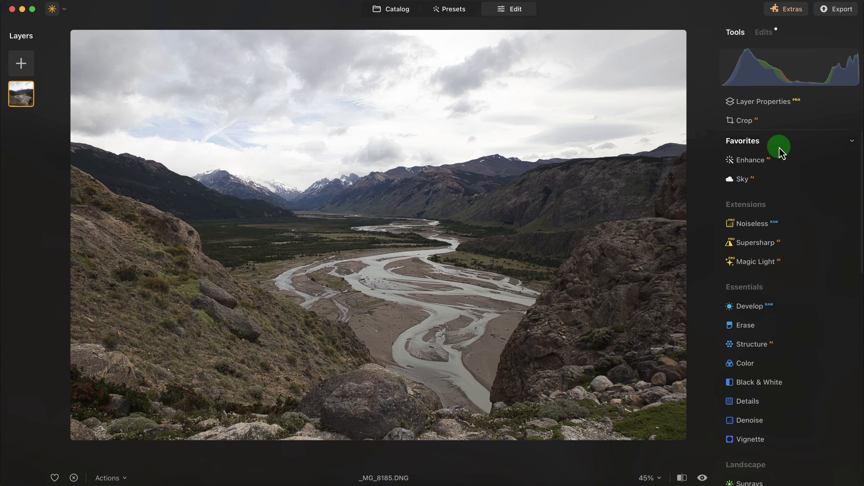
Apply the Twilight Enhancer with the Mauve preset at Amount 47, and compare the photo with the effect off and on
{"action": "scroll", "coordinate": [795, 213], "scroll_direction": "down", "scroll_amount": 10}
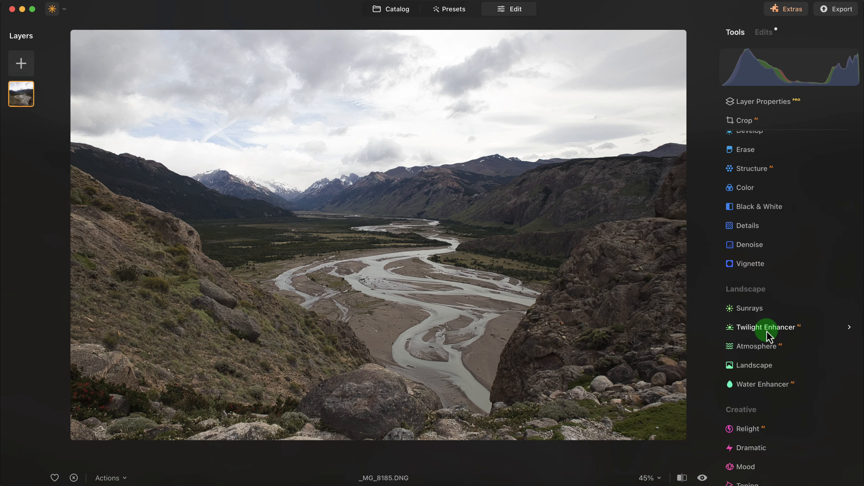
{"action": "left_click", "coordinate": [848, 328]}
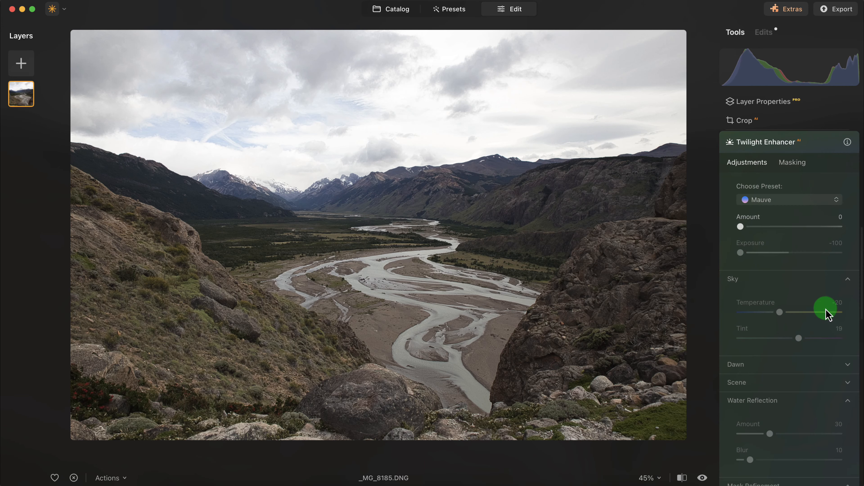
{"action": "left_click_drag", "start_coordinate": [762, 224], "coordinate": [782, 225]}
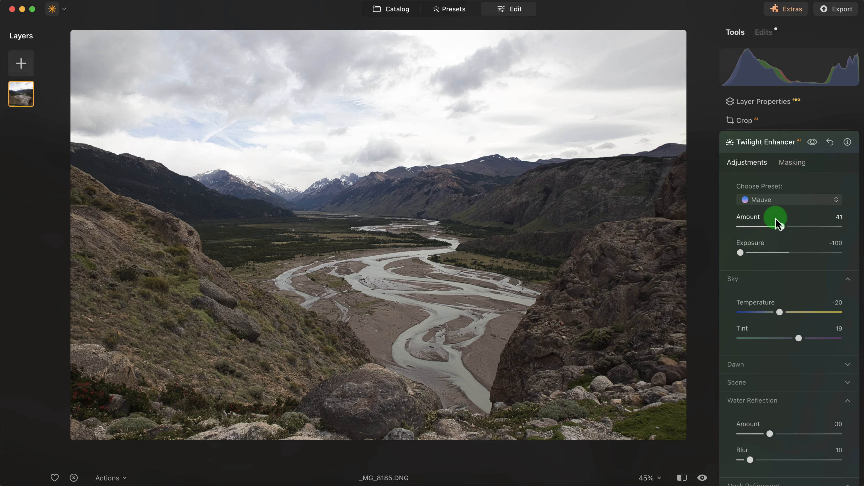
{"action": "left_click", "coordinate": [812, 142]}
{"action": "left_click", "coordinate": [813, 142]}
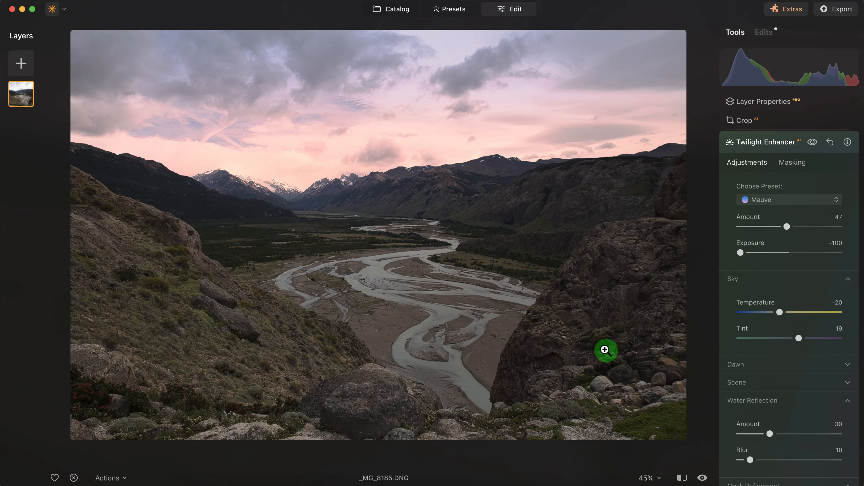
Apply the Dramatic tool to the valley photo with Amount 26 and Local Contrast 37
{"action": "scroll", "coordinate": [800, 331], "scroll_direction": "down", "scroll_amount": 2}
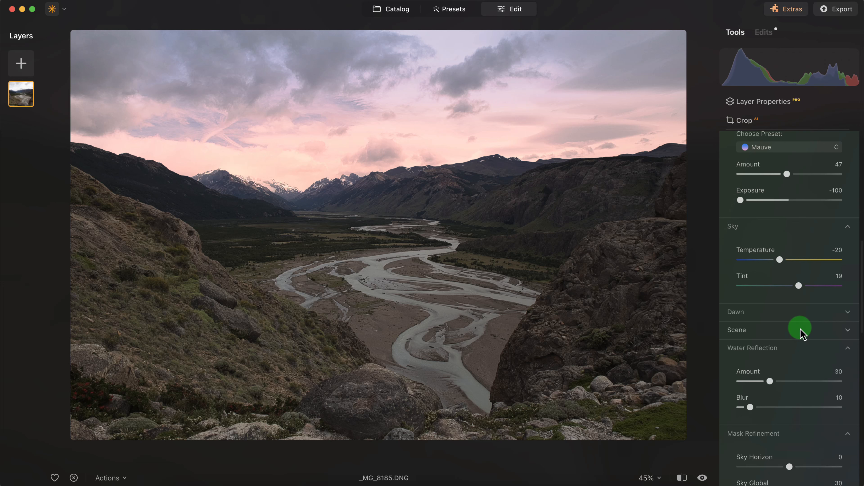
{"action": "scroll", "coordinate": [800, 331], "scroll_direction": "down", "scroll_amount": 10}
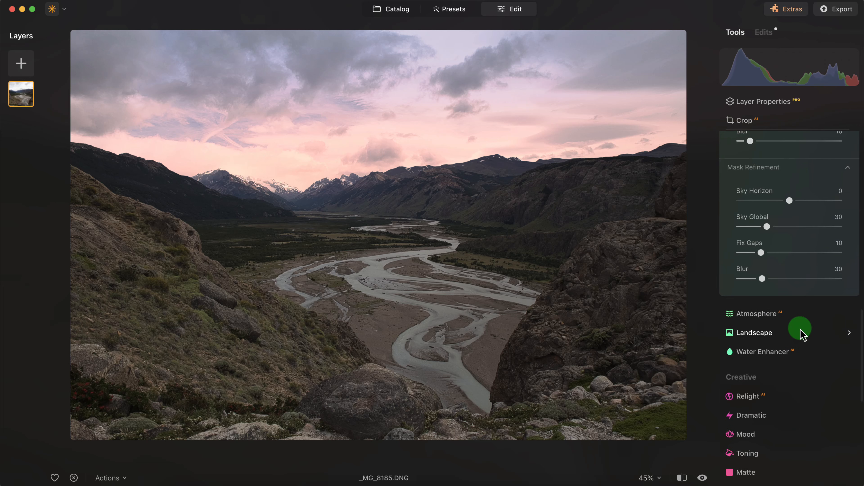
{"action": "scroll", "coordinate": [802, 334], "scroll_direction": "down", "scroll_amount": 3}
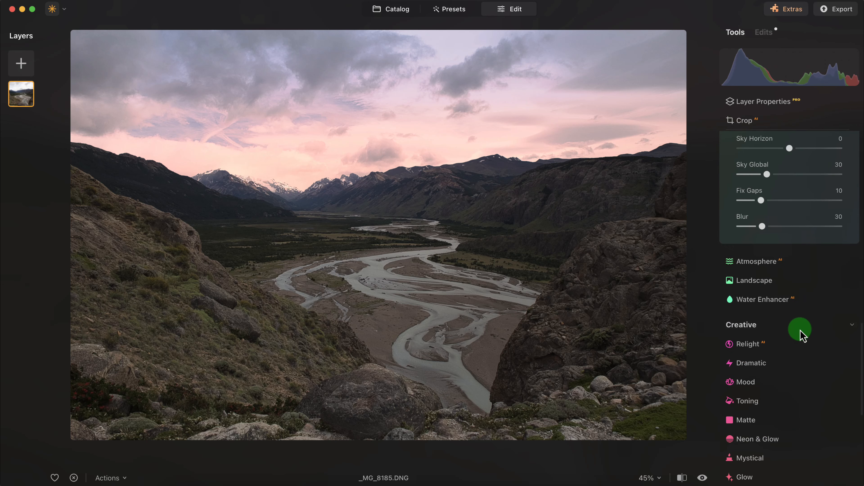
{"action": "left_click", "coordinate": [834, 342]}
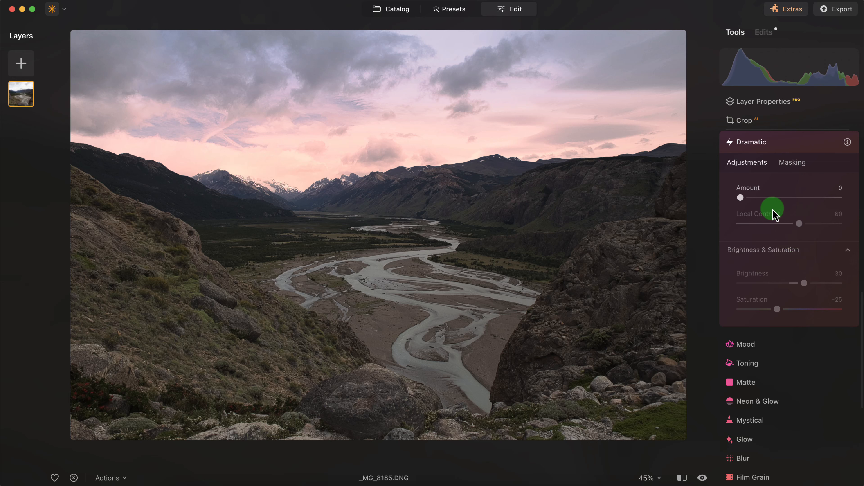
{"action": "mouse_move", "coordinate": [767, 201]}
{"action": "left_mouse_down"}
{"action": "mouse_move", "coordinate": [775, 201]}
{"action": "mouse_move", "coordinate": [767, 200]}
{"action": "left_mouse_up"}
{"action": "left_click", "coordinate": [797, 228]}
{"action": "left_click_drag", "start_coordinate": [797, 226], "coordinate": [777, 225]}
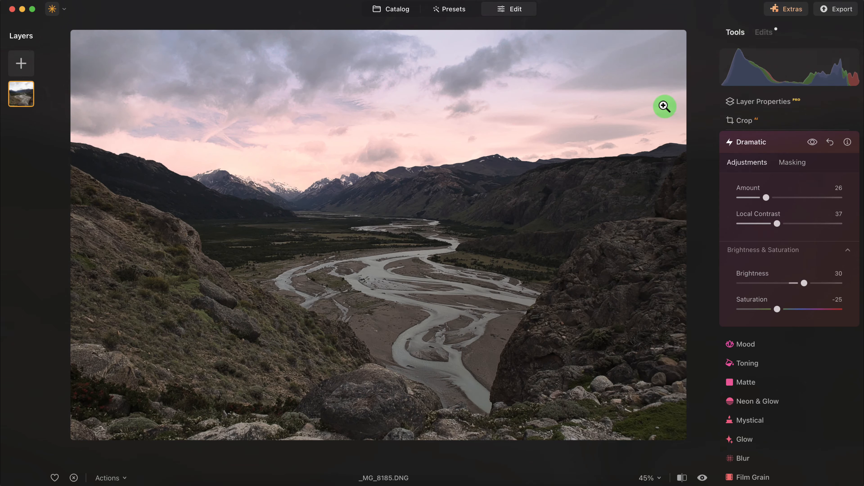
Compare the valley photo with the Dramatic effect off and on
{"action": "left_click", "coordinate": [812, 142]}
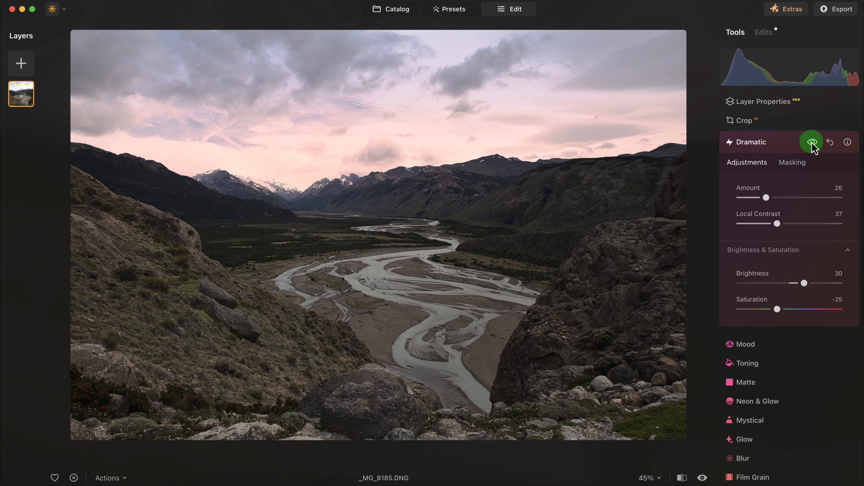
{"action": "left_click", "coordinate": [813, 143]}
{"action": "left_click", "coordinate": [812, 142]}
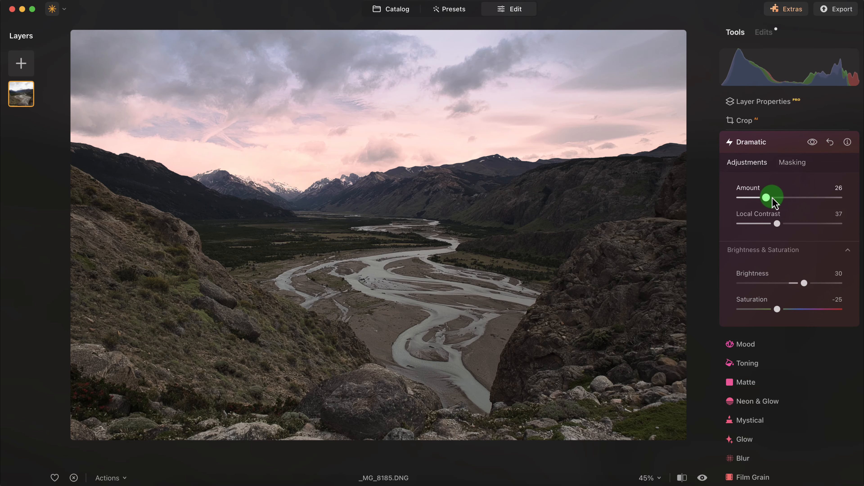
Add a Luminosity mask to the Dramatic tool that limits its effect to the darker tones
{"action": "left_click", "coordinate": [791, 164]}
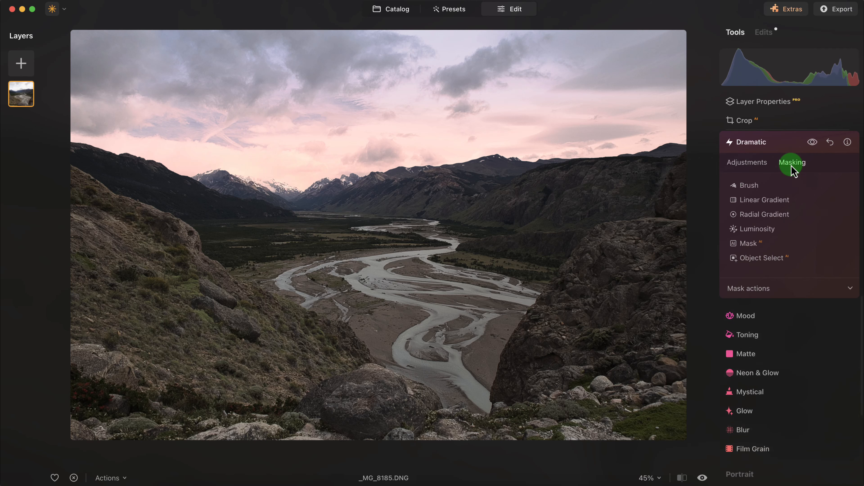
{"action": "left_click", "coordinate": [750, 234]}
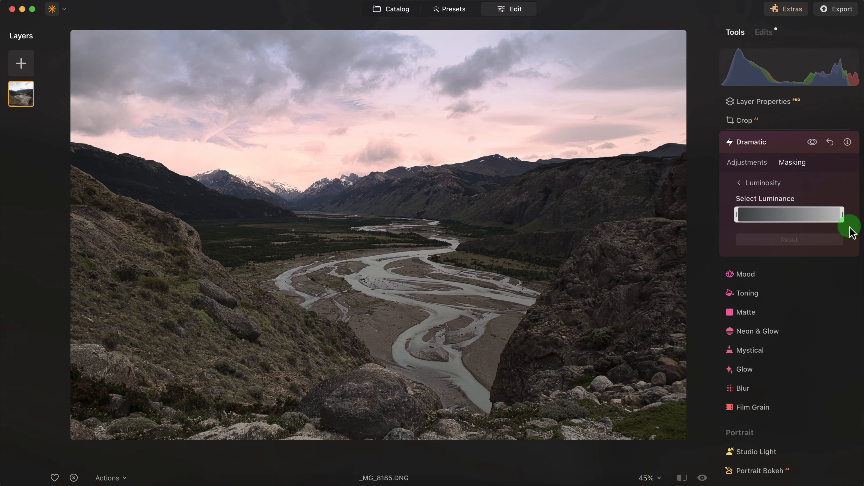
{"action": "left_click_drag", "start_coordinate": [850, 231], "coordinate": [750, 218]}
Set Dramatic's Amount to 49 and Local Contrast to 52, check the effect's visibility, and return to the list of mask types
{"action": "left_click", "coordinate": [747, 162]}
{"action": "left_click", "coordinate": [812, 144]}
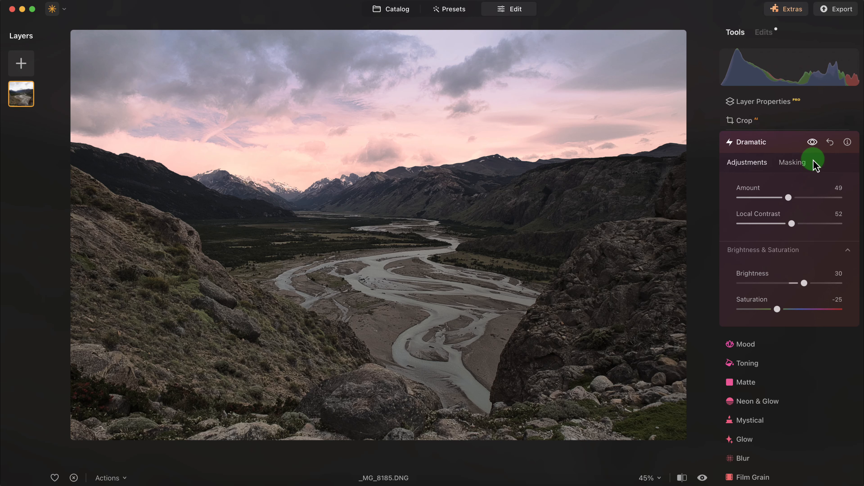
{"action": "left_click", "coordinate": [793, 162]}
{"action": "left_click", "coordinate": [740, 184]}
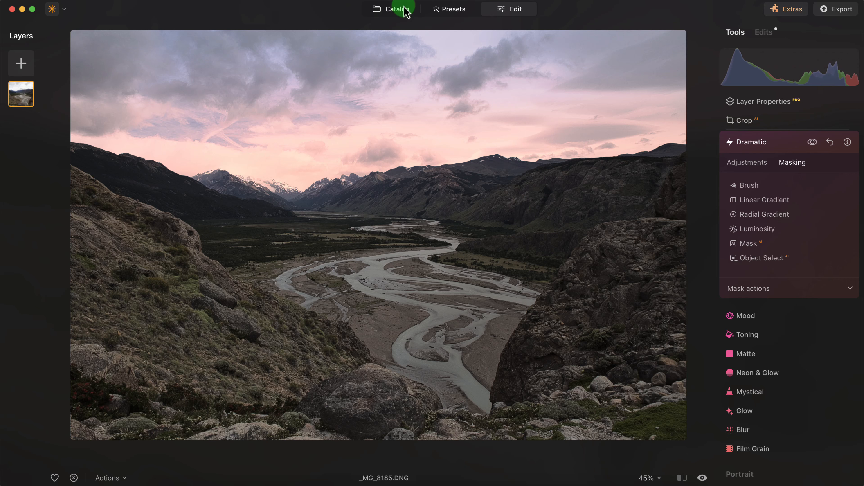
Open the toucan photo _MG_0447.dng from the catalog for editing
{"action": "left_click", "coordinate": [394, 13]}
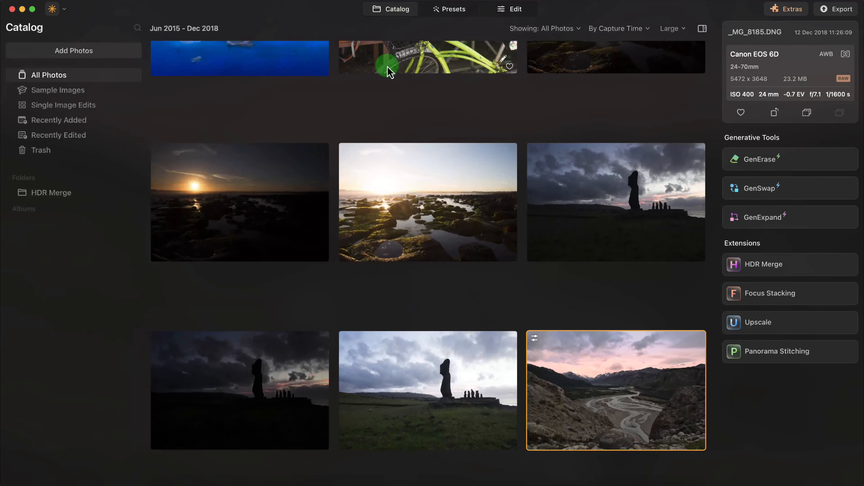
{"action": "scroll", "coordinate": [431, 221], "scroll_direction": "up", "scroll_amount": 3}
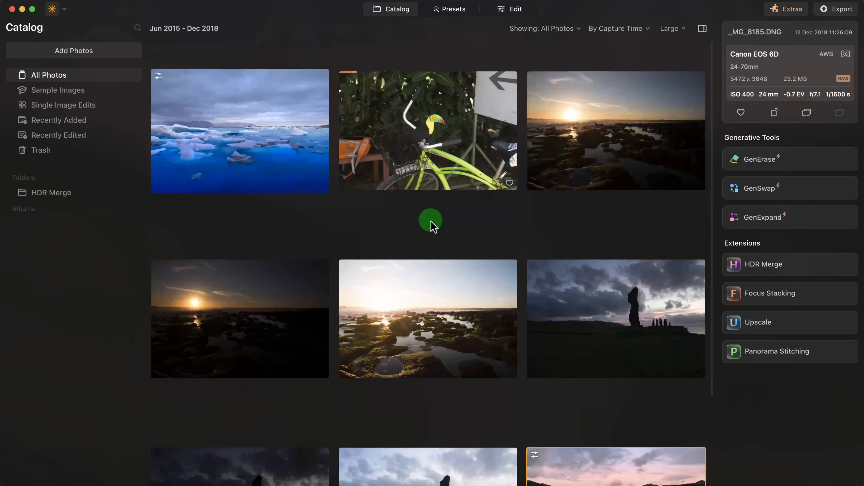
{"action": "double_click", "coordinate": [430, 118]}
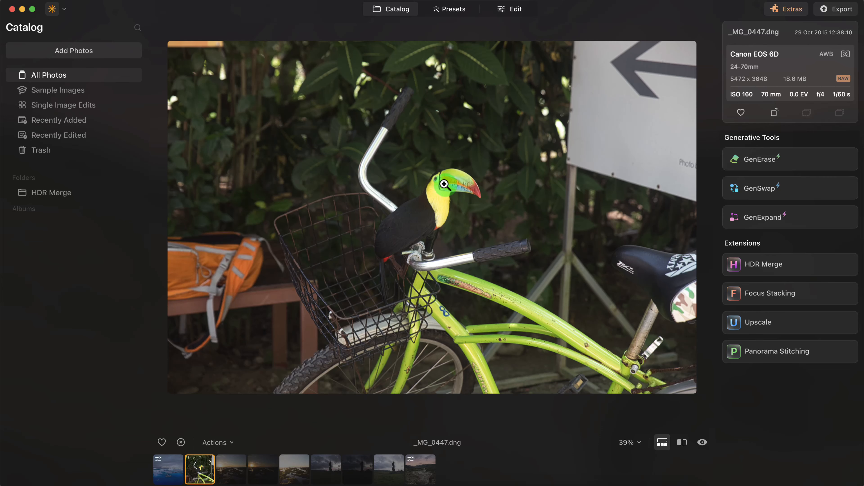
{"action": "left_click", "coordinate": [517, 10]}
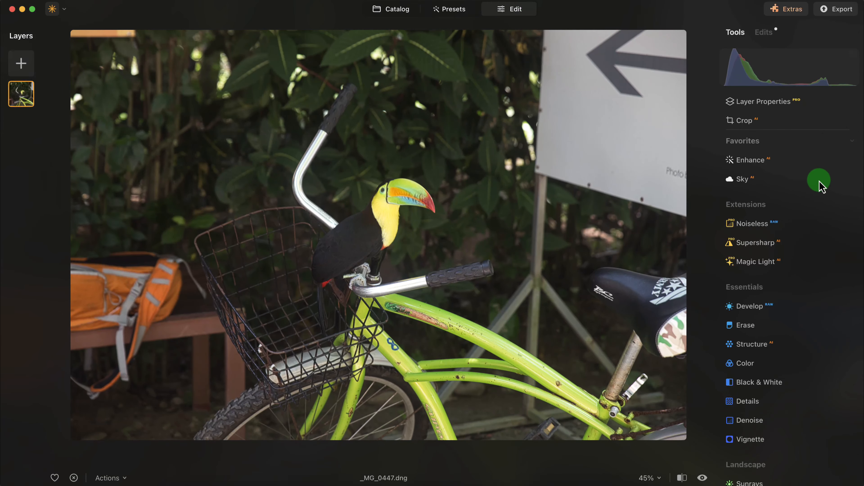
Apply the Glow tool to the toucan photo with the Soft Focus type and Amount 31
{"action": "scroll", "coordinate": [783, 190], "scroll_direction": "down", "scroll_amount": 15}
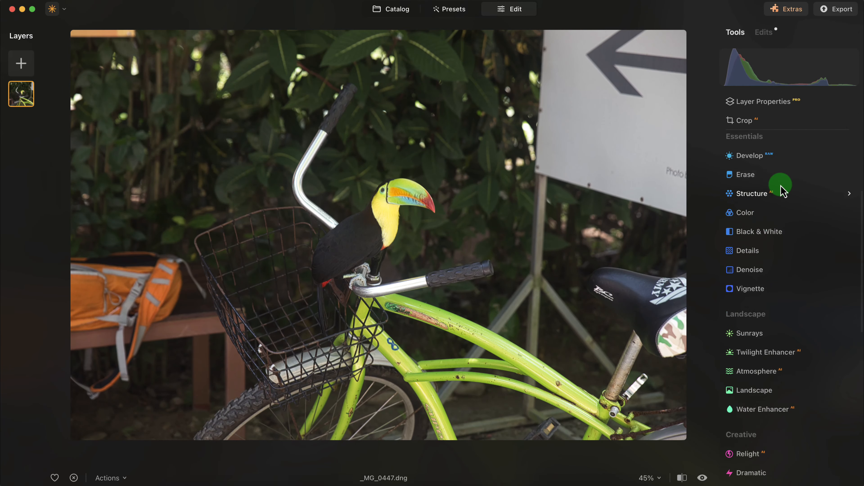
{"action": "scroll", "coordinate": [781, 187], "scroll_direction": "down", "scroll_amount": 10}
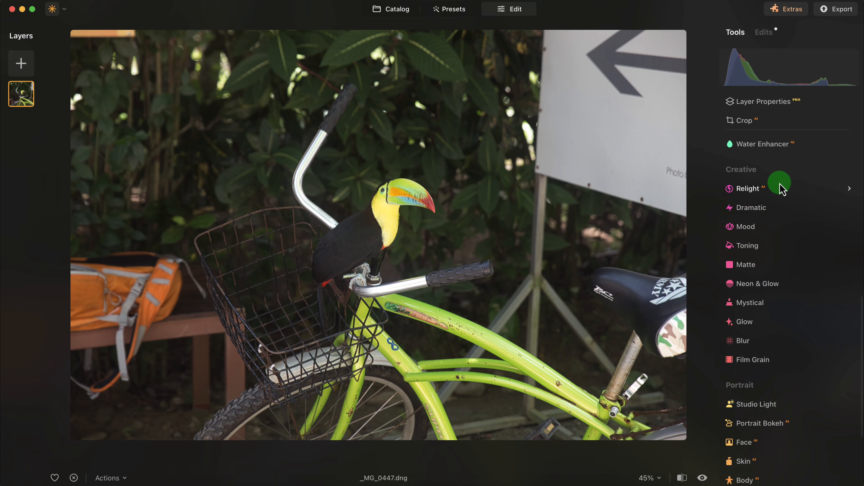
{"action": "scroll", "coordinate": [780, 210], "scroll_direction": "up", "scroll_amount": 2}
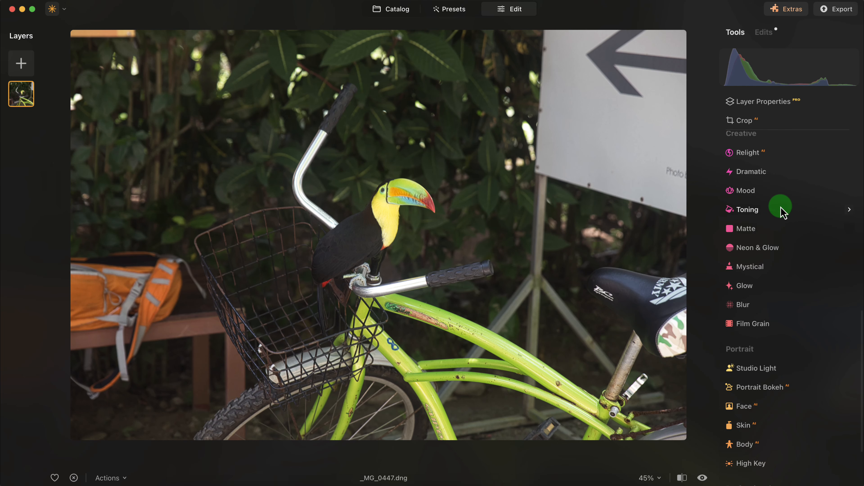
{"action": "left_click", "coordinate": [762, 287]}
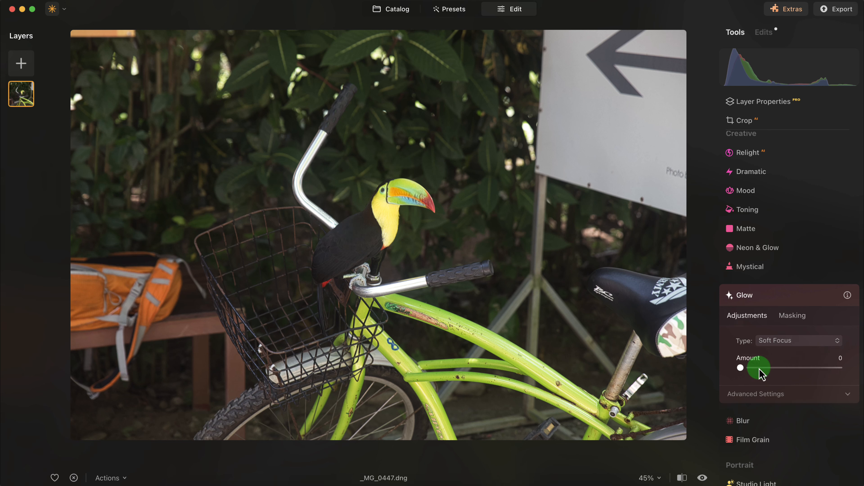
{"action": "left_click_drag", "start_coordinate": [759, 371], "coordinate": [771, 370]}
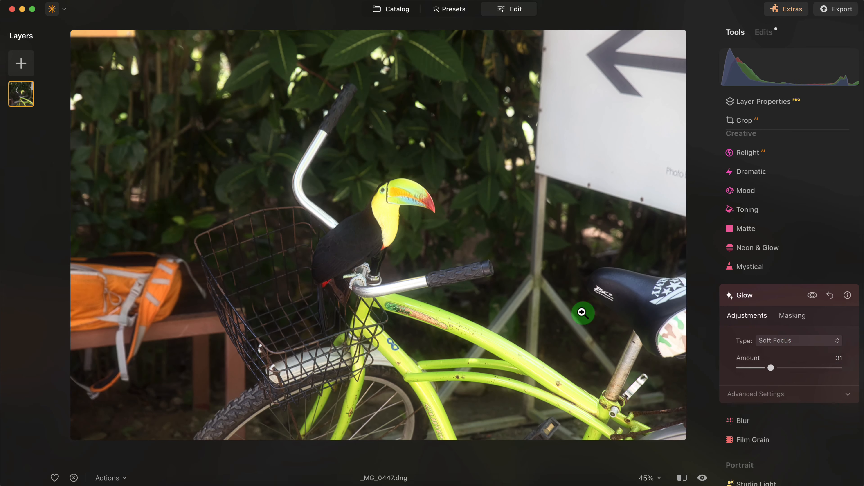
Try the Orton Effect Soft glow type, return to Soft Focus, and compare the photo with Glow off and on
{"action": "left_click_drag", "start_coordinate": [805, 341], "coordinate": [801, 395]}
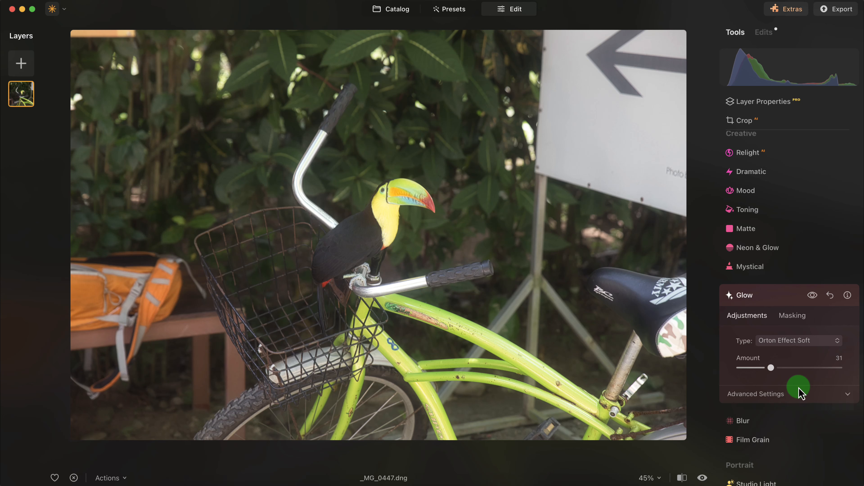
{"action": "left_click_drag", "start_coordinate": [793, 340], "coordinate": [793, 358]}
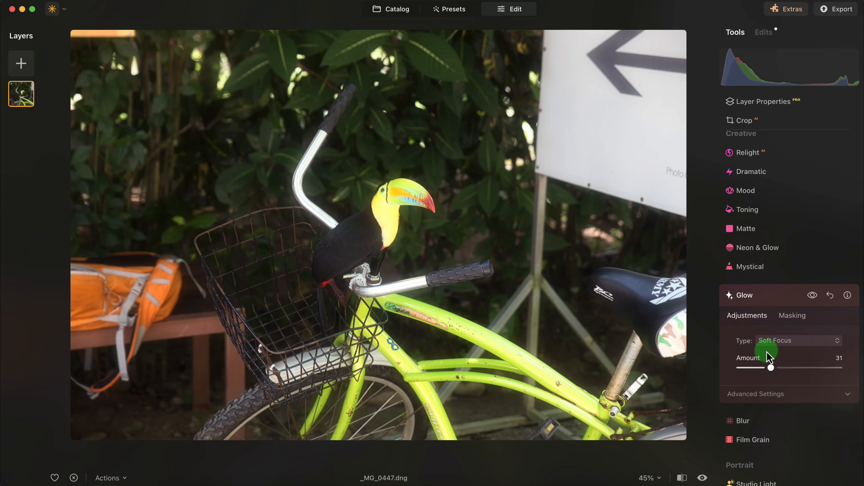
{"action": "left_click", "coordinate": [813, 295]}
{"action": "left_click", "coordinate": [812, 295]}
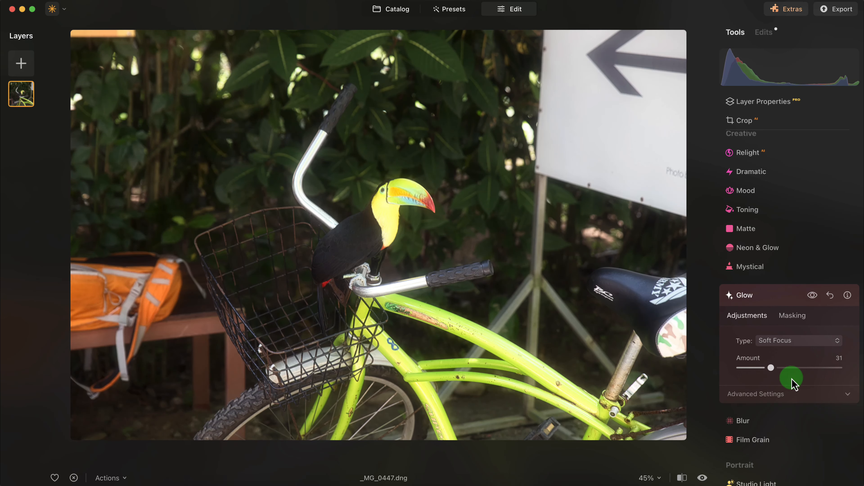
Add an Object Select mask to the Glow tool and select the toucan
{"action": "left_click", "coordinate": [800, 320]}
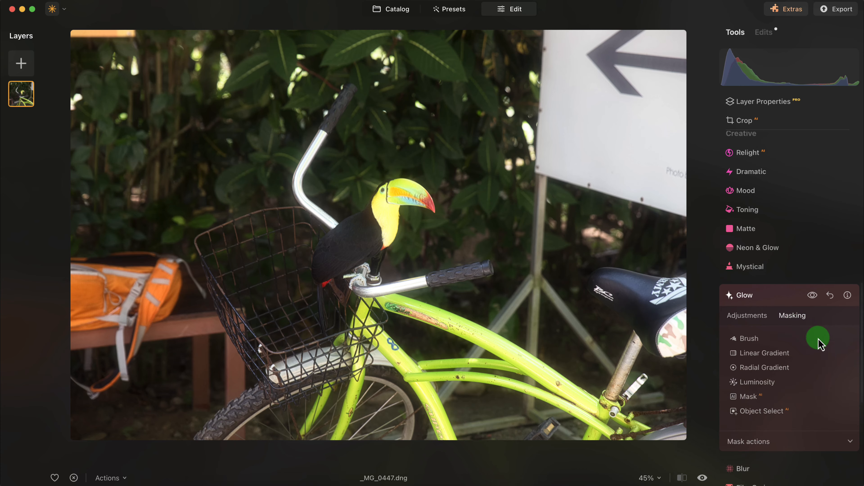
{"action": "left_click", "coordinate": [764, 408]}
{"action": "left_click", "coordinate": [761, 349]}
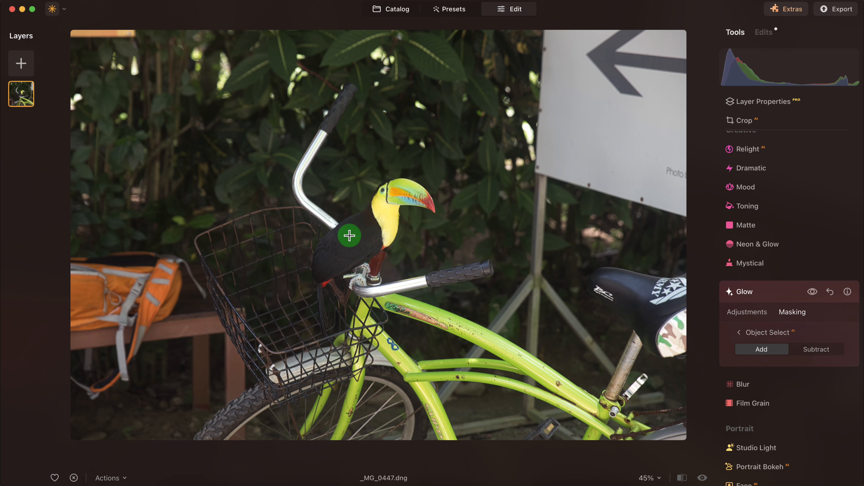
{"action": "left_click", "coordinate": [344, 241]}
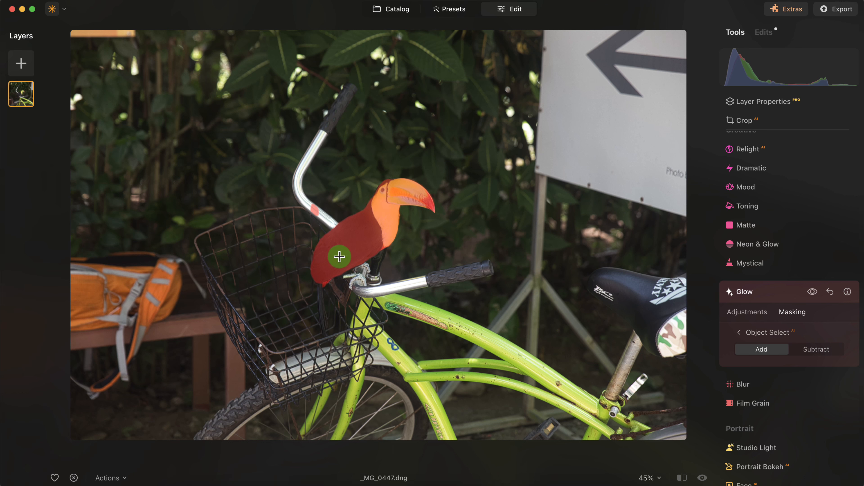
Subtract the stray patch on the bicycle handlebar from the Glow tool's Object Select mask
{"action": "left_click", "coordinate": [316, 207]}
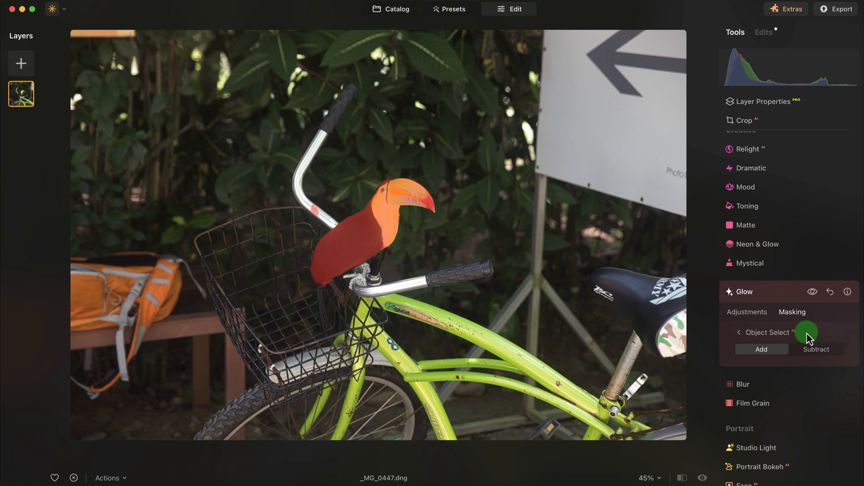
{"action": "left_click", "coordinate": [823, 351]}
{"action": "left_click", "coordinate": [315, 213]}
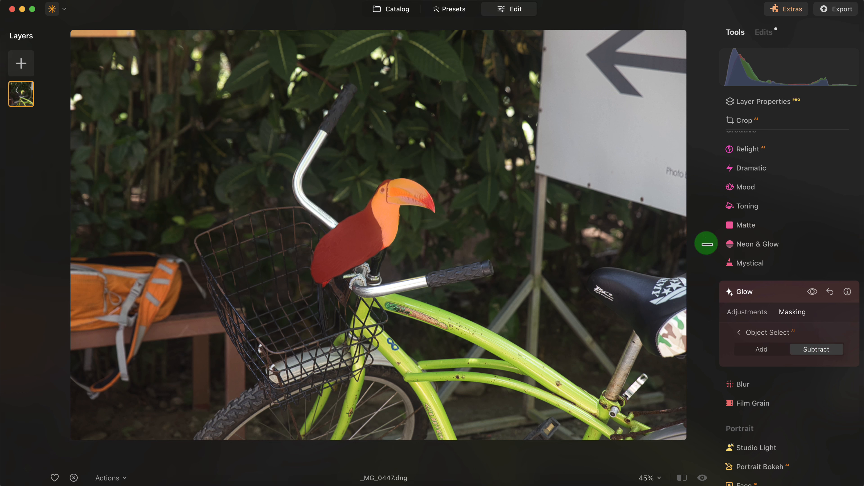
Go back to the Glow adjustments and compare the toucan photo with the masked Glow off and on
{"action": "left_click", "coordinate": [749, 313]}
{"action": "left_click", "coordinate": [812, 293]}
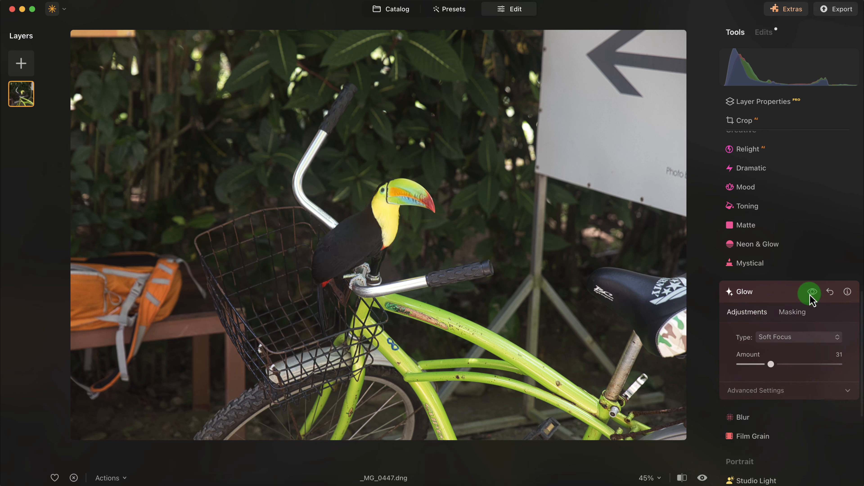
{"action": "left_click", "coordinate": [812, 293]}
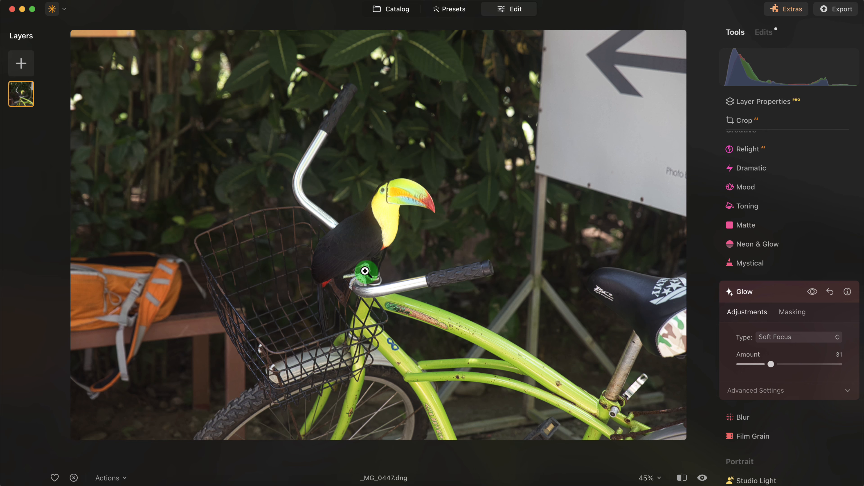
Return to the photo catalog, expand the HDR Merge extension and look through the bracketed photos
{"action": "left_click", "coordinate": [403, 13]}
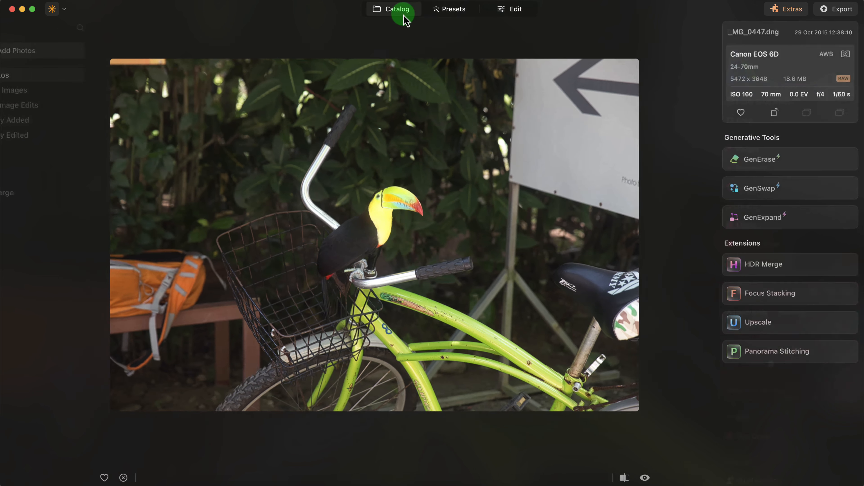
{"action": "left_click", "coordinate": [780, 271]}
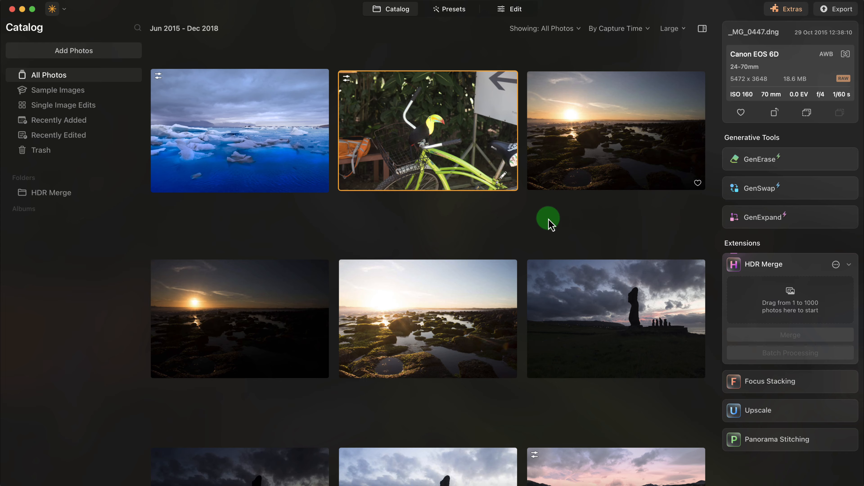
{"action": "scroll", "coordinate": [549, 224], "scroll_direction": "down", "scroll_amount": 2}
{"action": "scroll", "coordinate": [549, 224], "scroll_direction": "up", "scroll_amount": 1}
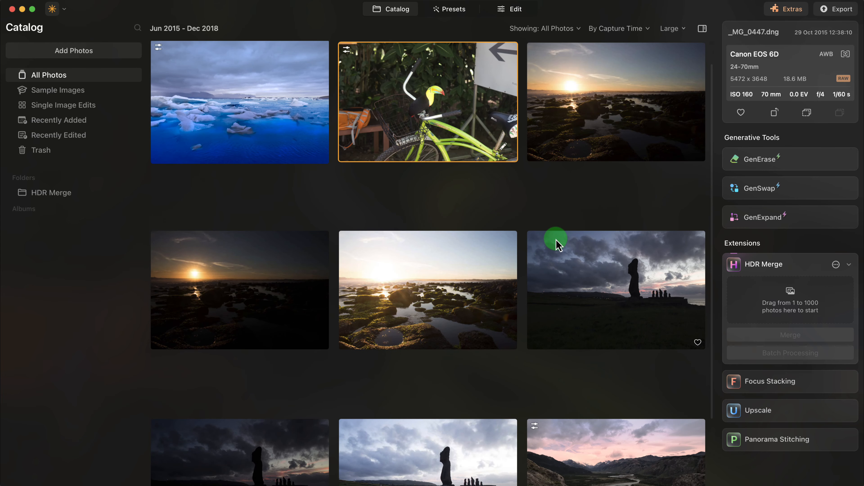
{"action": "scroll", "coordinate": [548, 209], "scroll_direction": "down", "scroll_amount": 1}
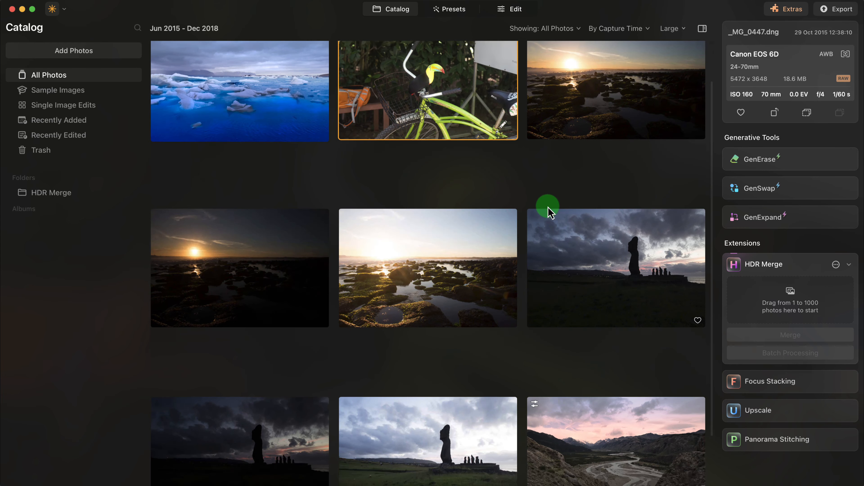
{"action": "scroll", "coordinate": [551, 183], "scroll_direction": "up", "scroll_amount": 1}
{"action": "scroll", "coordinate": [588, 91], "scroll_direction": "up", "scroll_amount": 1}
Select the three rocky-shore sunset brackets, the three statue brackets and the toucan photo together in the catalog
{"action": "left_click", "coordinate": [579, 138]}
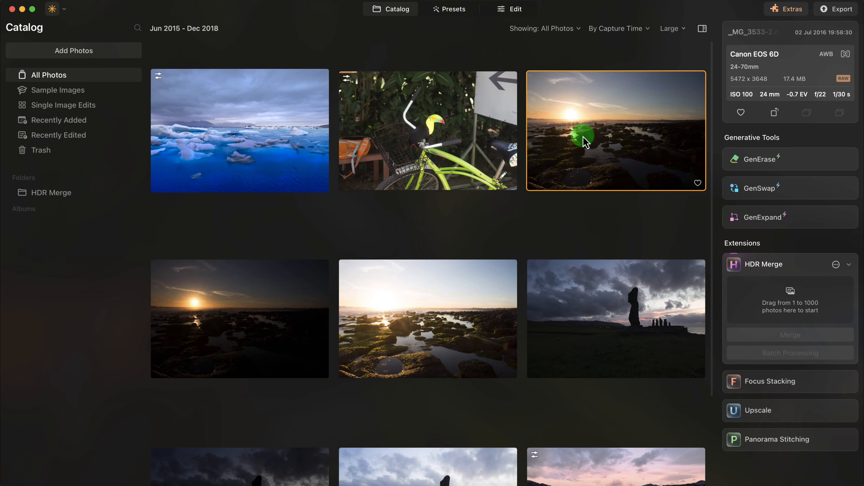
{"action": "left_click", "coordinate": [276, 303], "text": "super"}
{"action": "left_click", "coordinate": [448, 319], "text": "super"}
{"action": "left_click", "coordinate": [614, 323], "text": "super"}
{"action": "scroll", "coordinate": [613, 322], "scroll_direction": "down", "scroll_amount": 4}
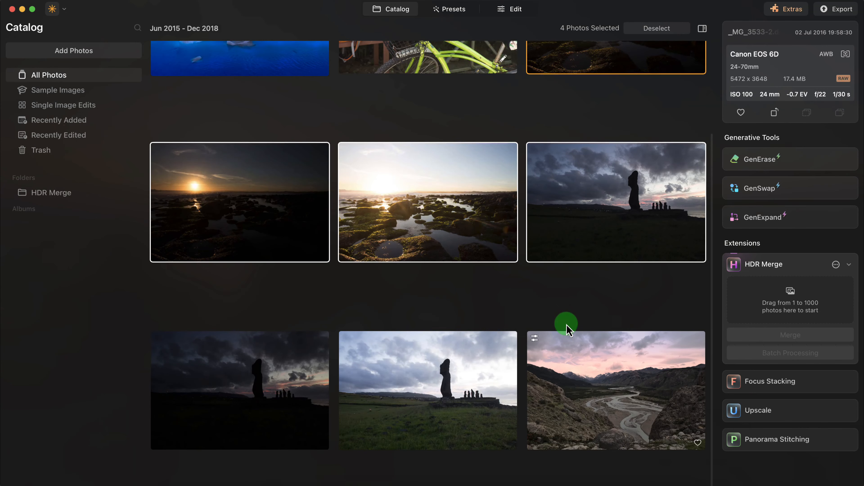
{"action": "left_click", "coordinate": [262, 360], "text": "super"}
{"action": "left_click", "coordinate": [443, 374], "text": "super"}
{"action": "scroll", "coordinate": [446, 352], "scroll_direction": "up", "scroll_amount": 5}
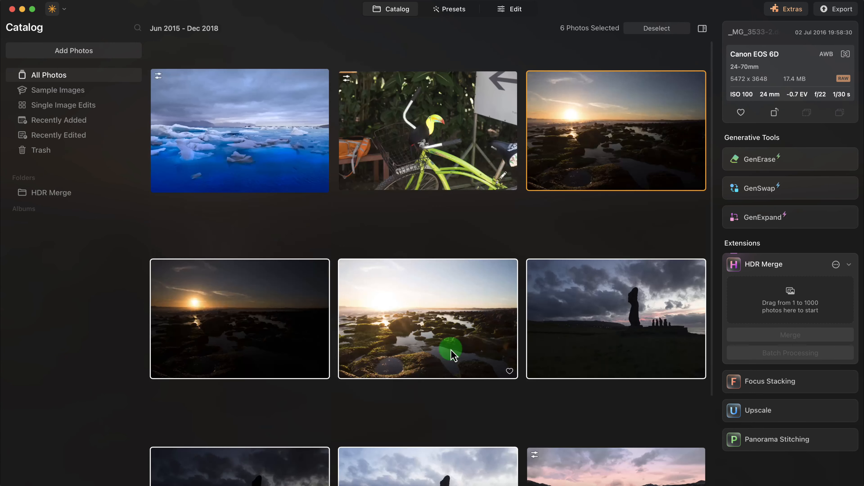
{"action": "left_click", "coordinate": [444, 163], "text": "super"}
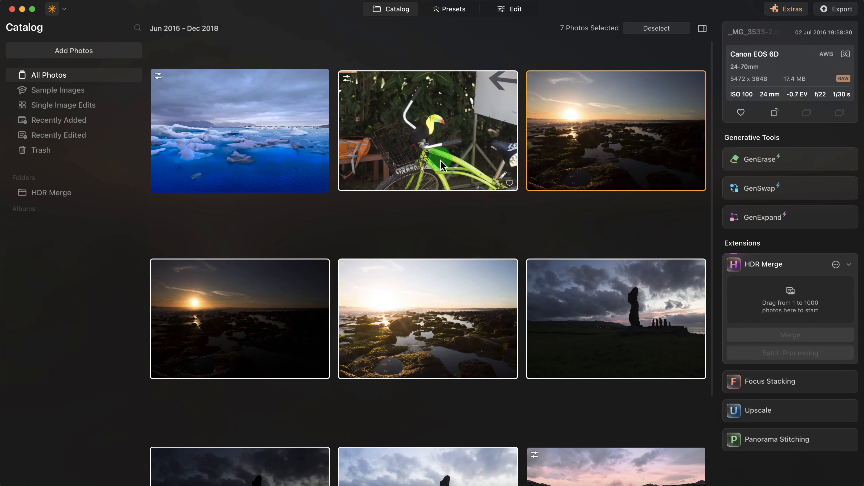
Add the seven selected photos to HDR Merge and open them for batch processing
{"action": "scroll", "coordinate": [578, 235], "scroll_direction": "down", "scroll_amount": 4}
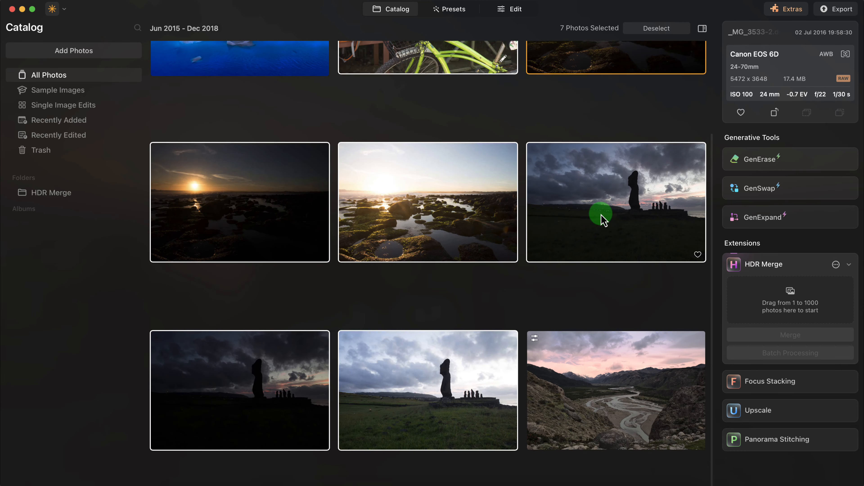
{"action": "scroll", "coordinate": [454, 362], "scroll_direction": "up", "scroll_amount": 2}
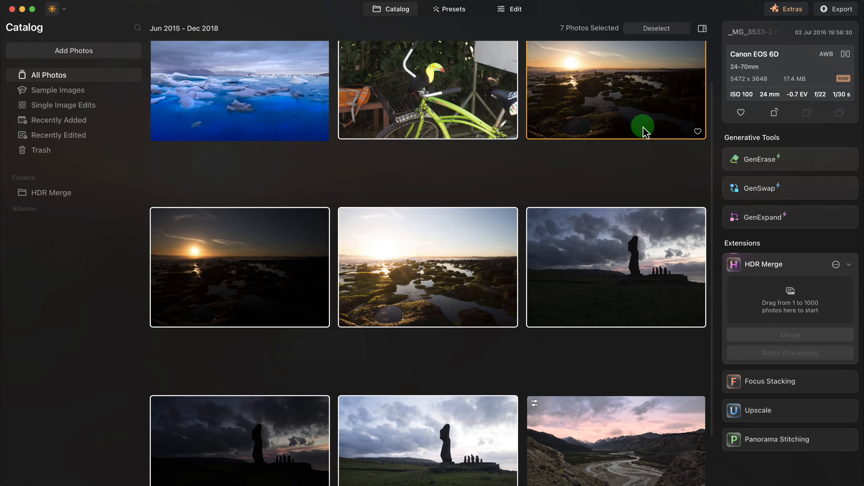
{"action": "left_click_drag", "start_coordinate": [592, 104], "coordinate": [779, 308]}
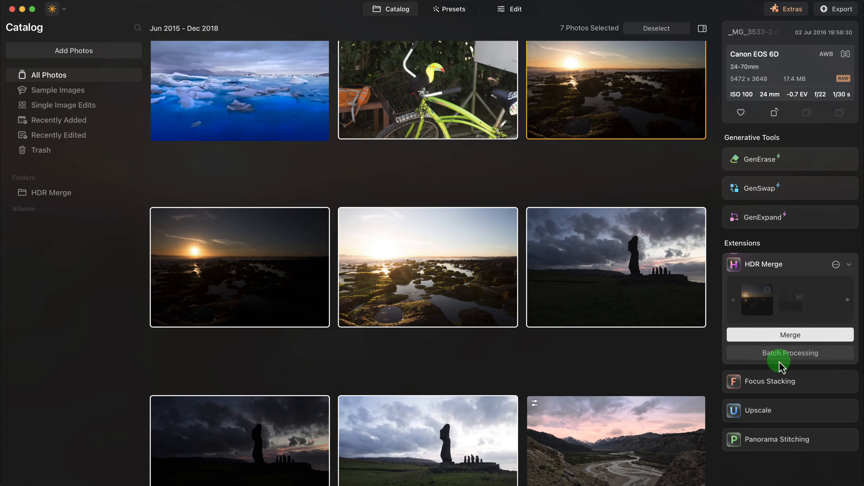
{"action": "left_click", "coordinate": [786, 356]}
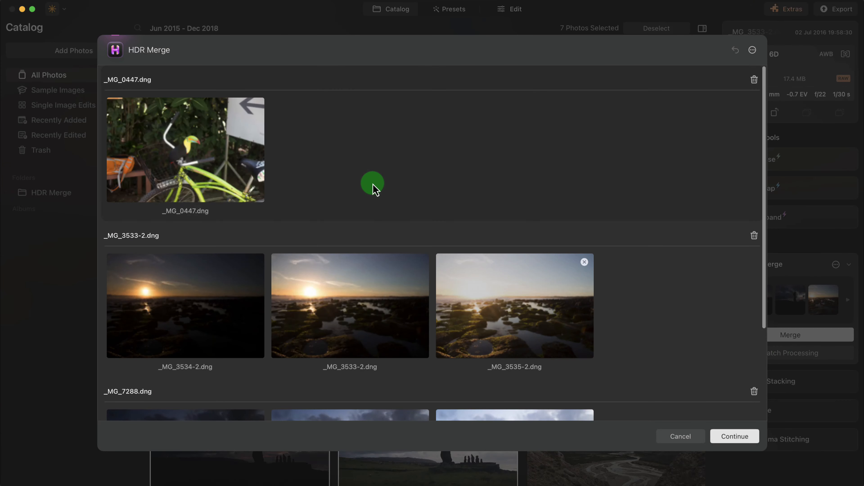
Review the bracket groups, delete the _MG_0447.dng group and continue merging the shore and statue sets
{"action": "scroll", "coordinate": [575, 200], "scroll_direction": "down", "scroll_amount": 3}
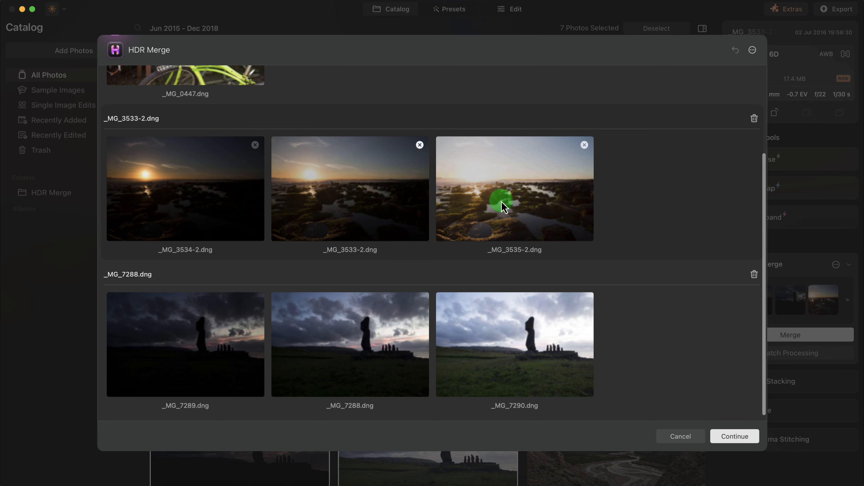
{"action": "scroll", "coordinate": [617, 203], "scroll_direction": "up", "scroll_amount": 1}
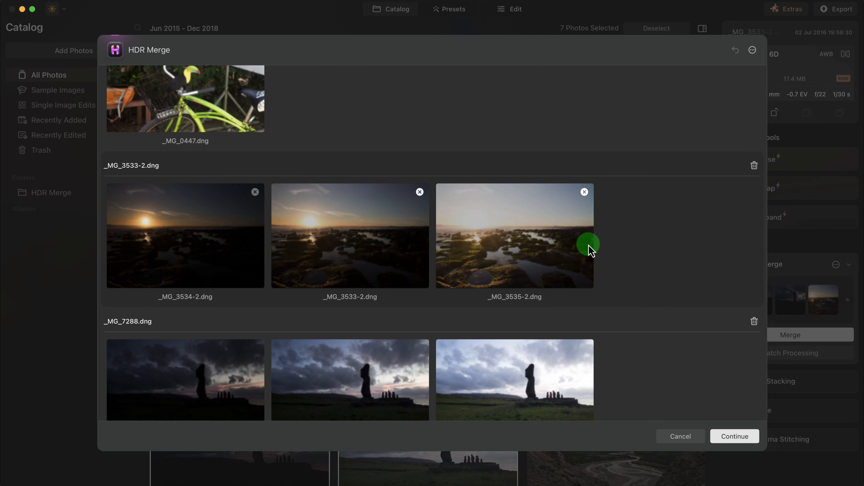
{"action": "scroll", "coordinate": [482, 245], "scroll_direction": "down", "scroll_amount": 1}
{"action": "scroll", "coordinate": [476, 245], "scroll_direction": "up", "scroll_amount": 3}
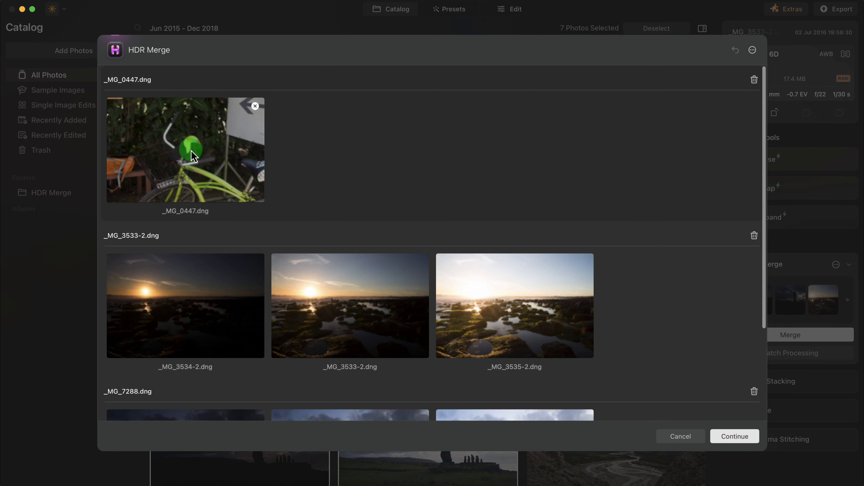
{"action": "left_click", "coordinate": [755, 80]}
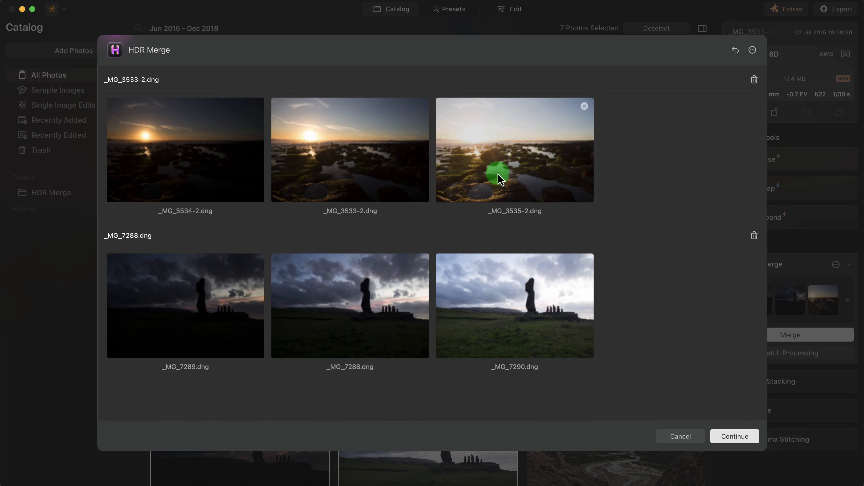
{"action": "left_click", "coordinate": [742, 437]}
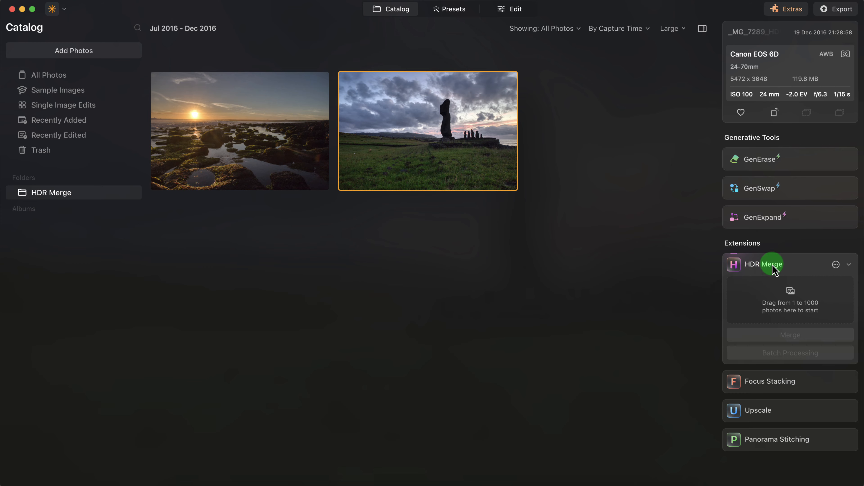
View the merged HDR images of the sunset shore and the statues in large preview
{"action": "double_click", "coordinate": [259, 139]}
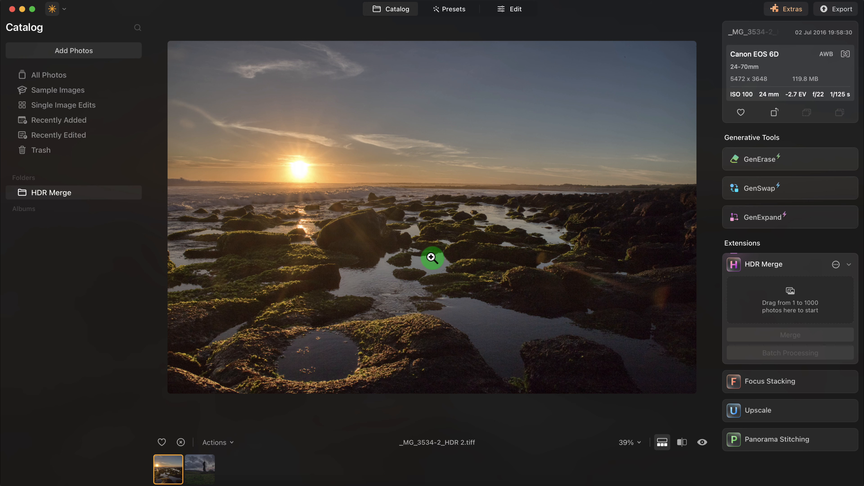
{"action": "left_click", "coordinate": [195, 467]}
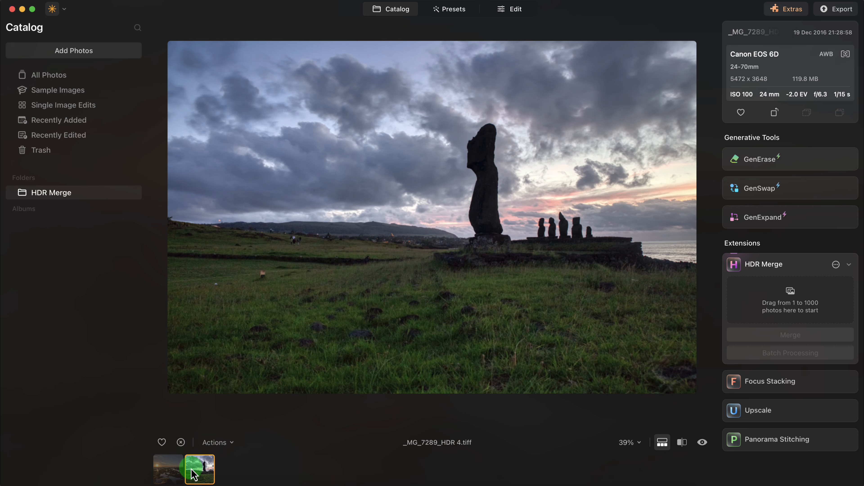